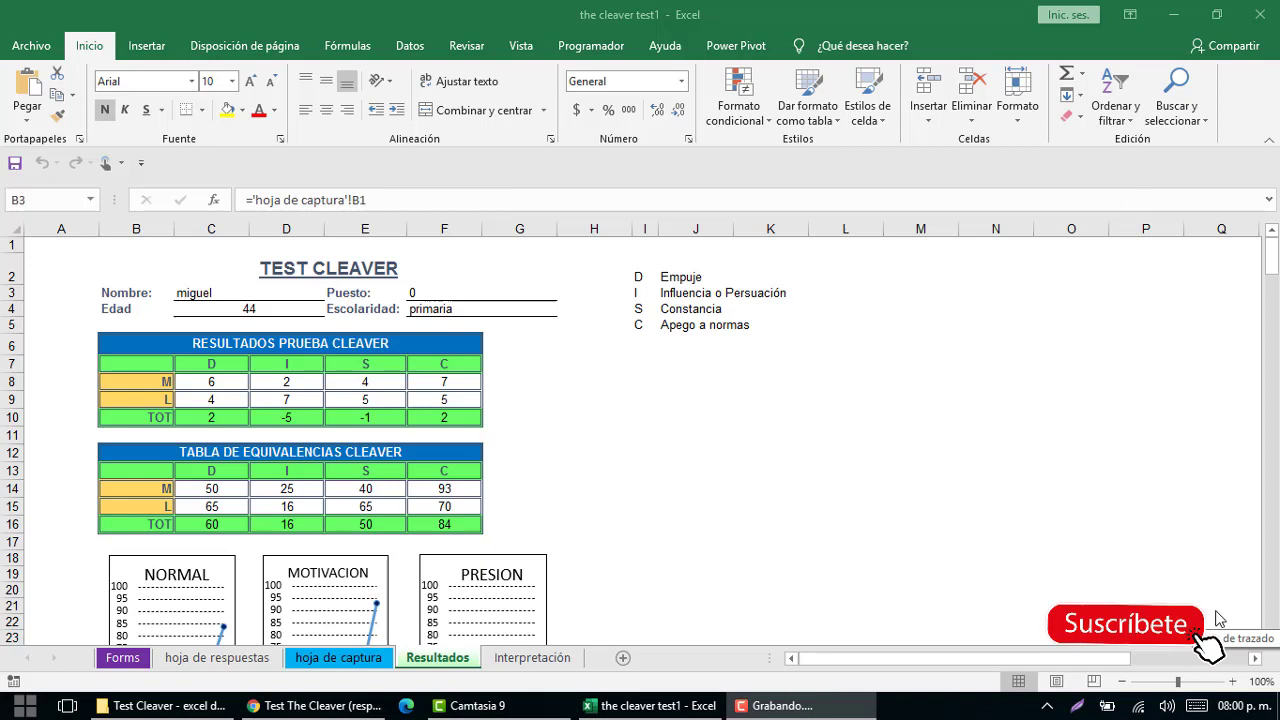
Step: On the Resultados sheet, select the RESULTADOS PRUEBA CLEAVER and TABLA DE EQUIVALENCIAS CLEAVER tables
{"action": "left_click", "coordinate": [188, 288]}
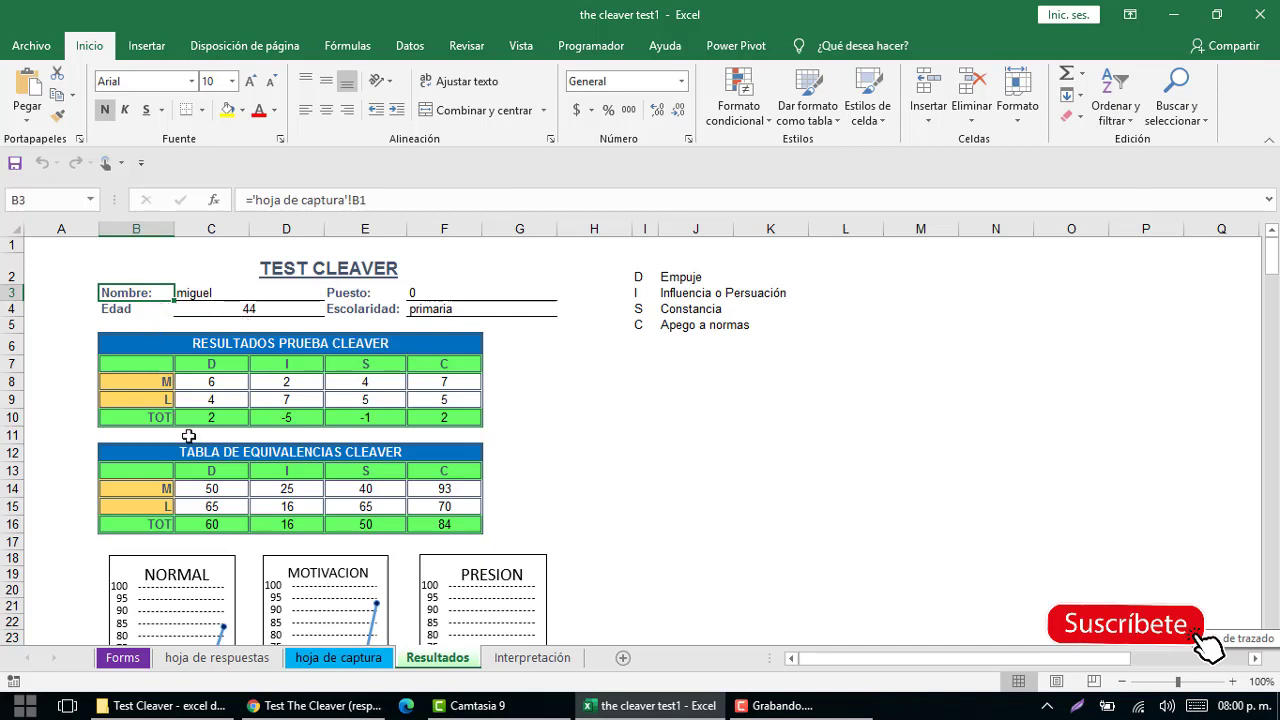
{"action": "left_click", "coordinate": [177, 346]}
{"action": "left_click_drag", "start_coordinate": [176, 356], "coordinate": [216, 410]}
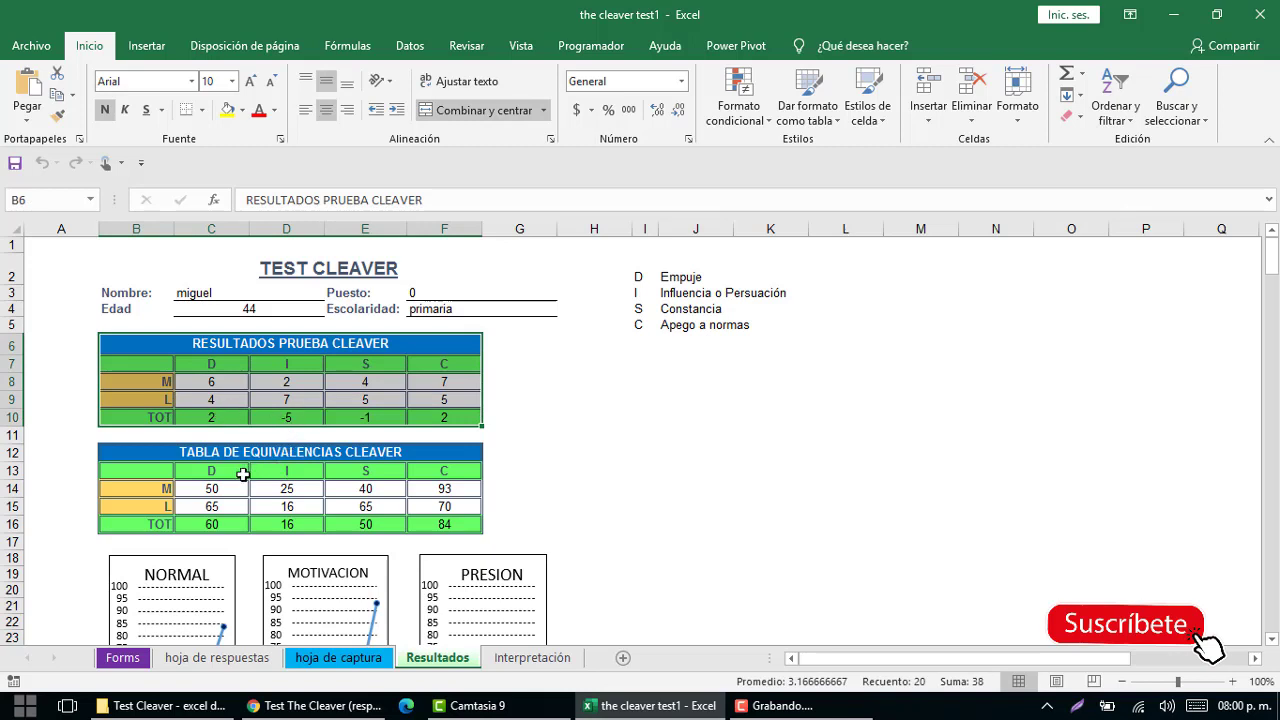
{"action": "left_click_drag", "start_coordinate": [152, 456], "coordinate": [160, 527]}
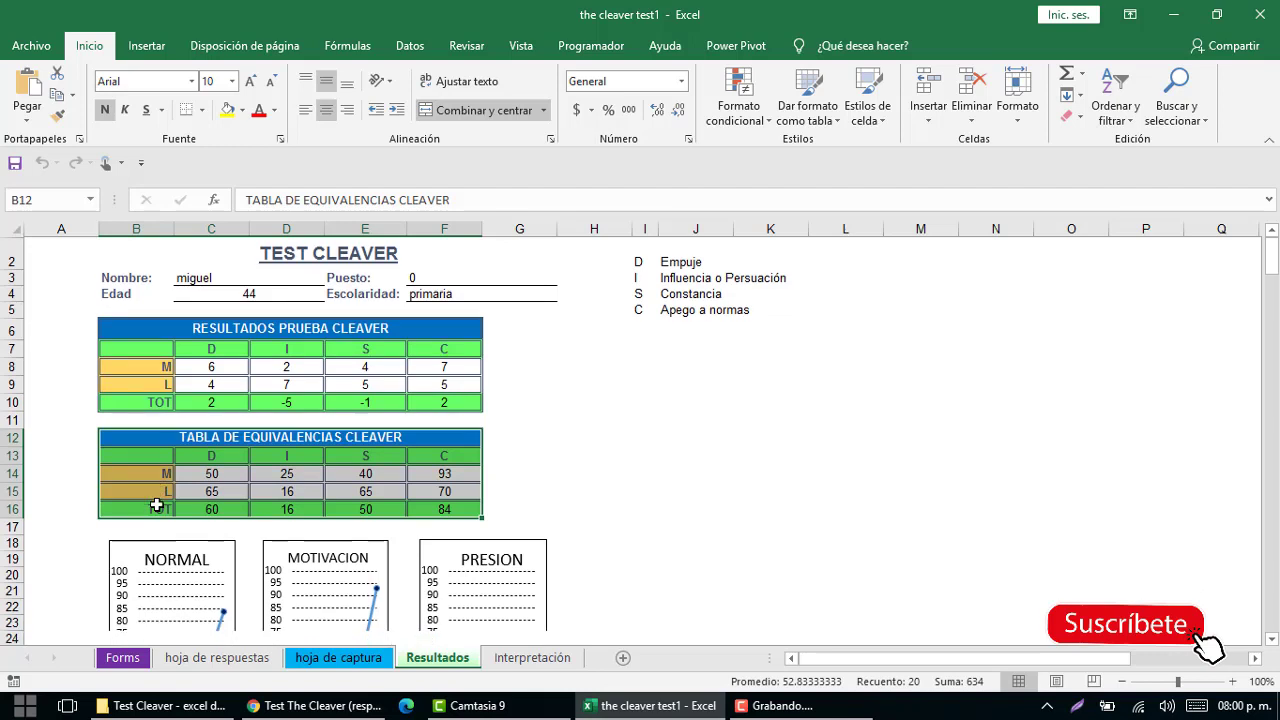
Step: Scroll down past the NORMAL, MOTIVACION and PRESION charts to the Estilo Personal table
{"action": "scroll", "coordinate": [156, 505], "scroll_direction": "down", "scroll_amount": 4}
{"action": "scroll", "coordinate": [158, 498], "scroll_direction": "down", "scroll_amount": 1}
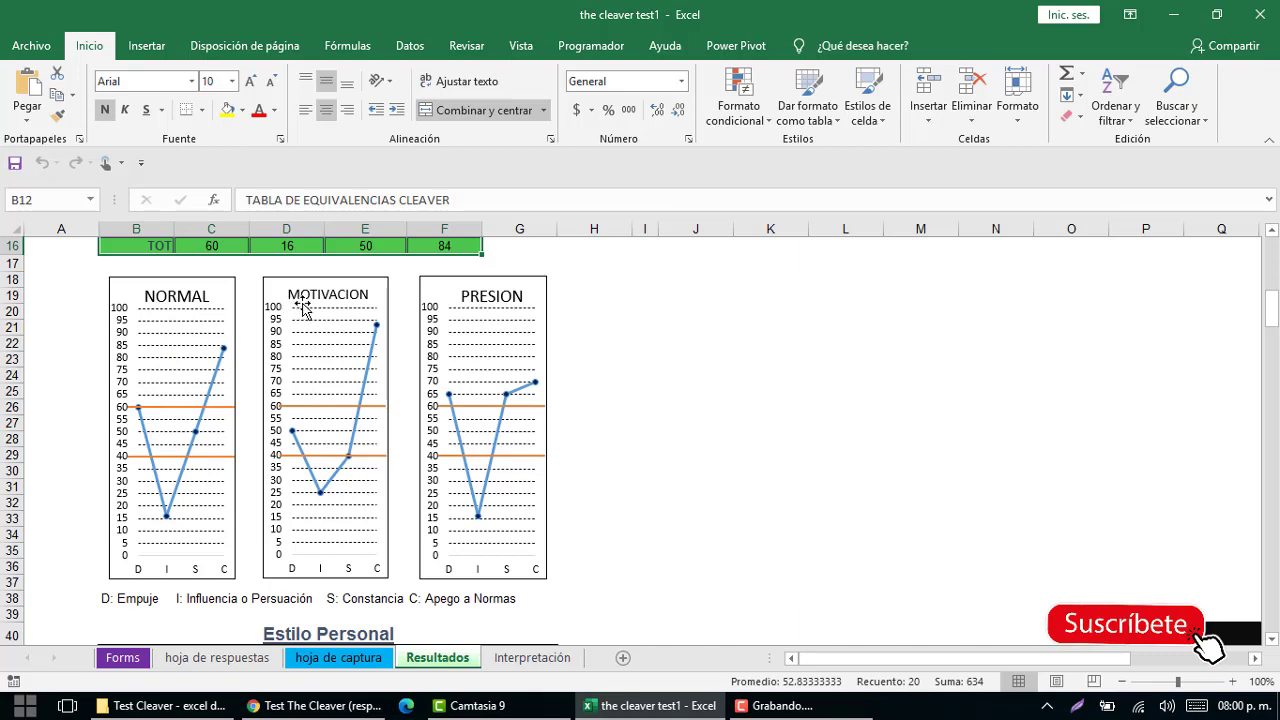
{"action": "scroll", "coordinate": [451, 315], "scroll_direction": "up", "scroll_amount": 2}
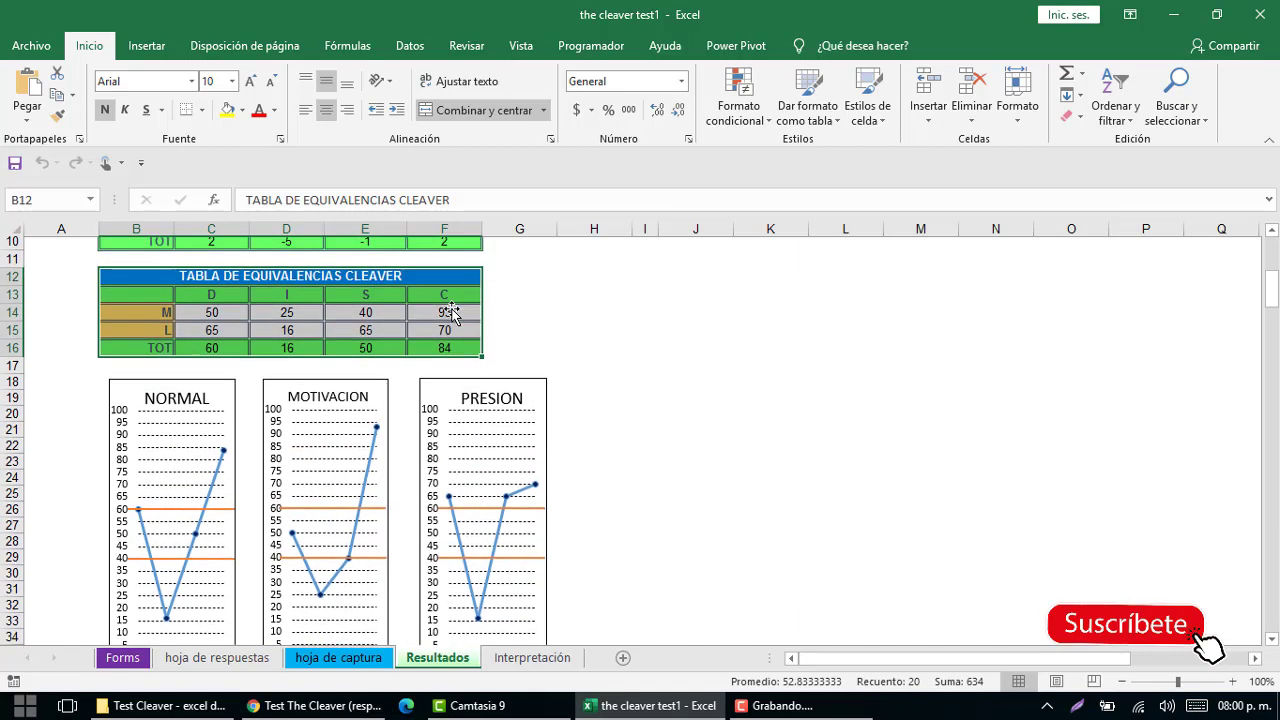
{"action": "scroll", "coordinate": [451, 315], "scroll_direction": "up", "scroll_amount": 2}
{"action": "scroll", "coordinate": [449, 310], "scroll_direction": "down", "scroll_amount": 1}
{"action": "scroll", "coordinate": [449, 310], "scroll_direction": "down", "scroll_amount": 2}
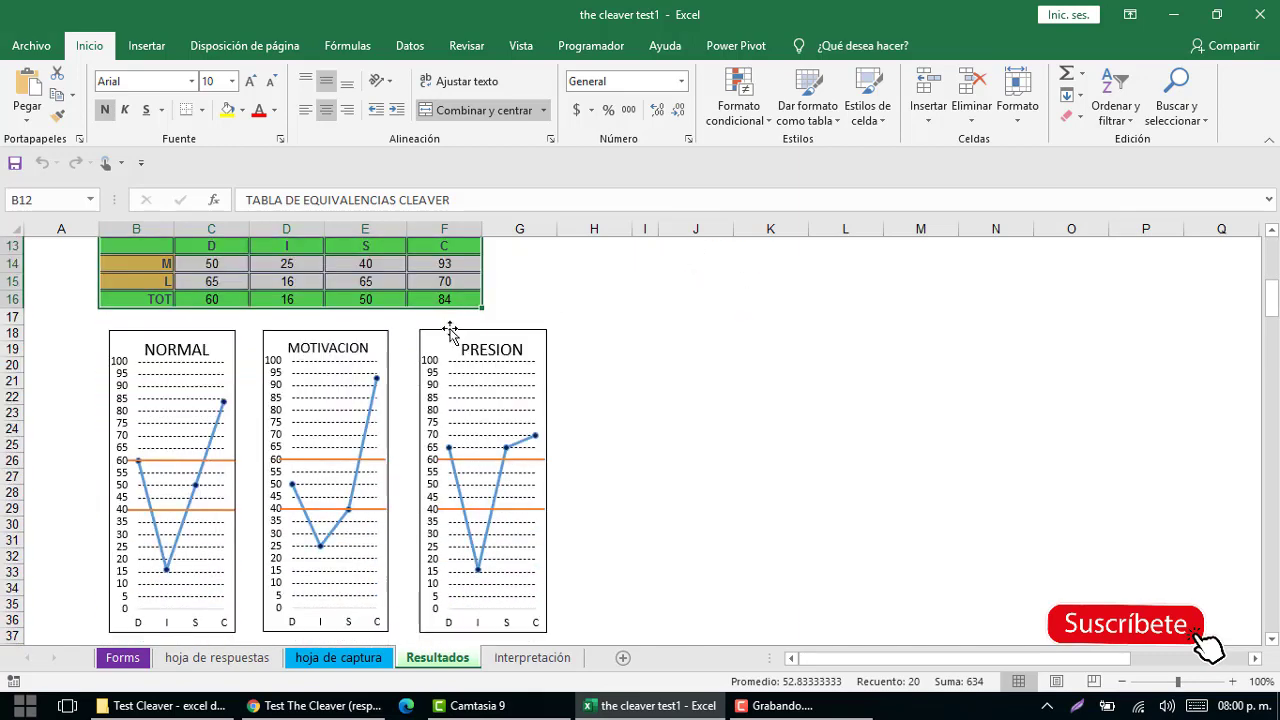
{"action": "scroll", "coordinate": [450, 332], "scroll_direction": "down", "scroll_amount": 1}
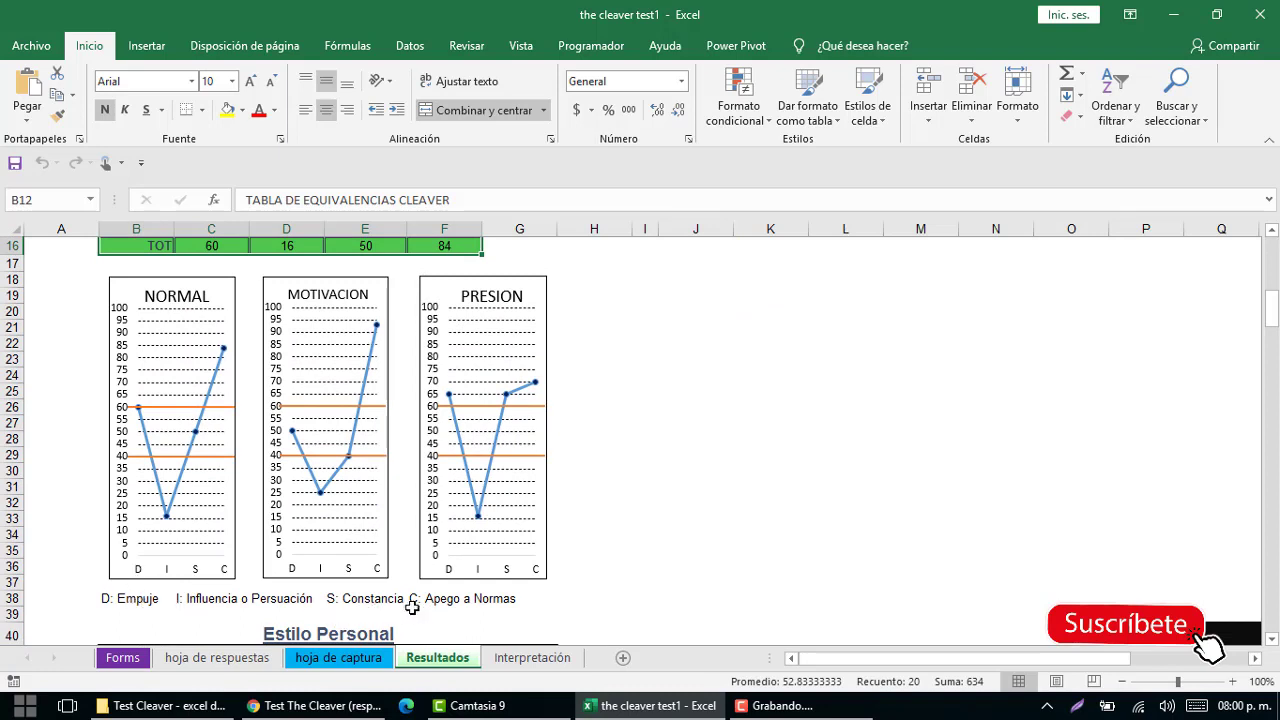
{"action": "scroll", "coordinate": [413, 607], "scroll_direction": "down", "scroll_amount": 3}
{"action": "scroll", "coordinate": [413, 607], "scroll_direction": "down", "scroll_amount": 2}
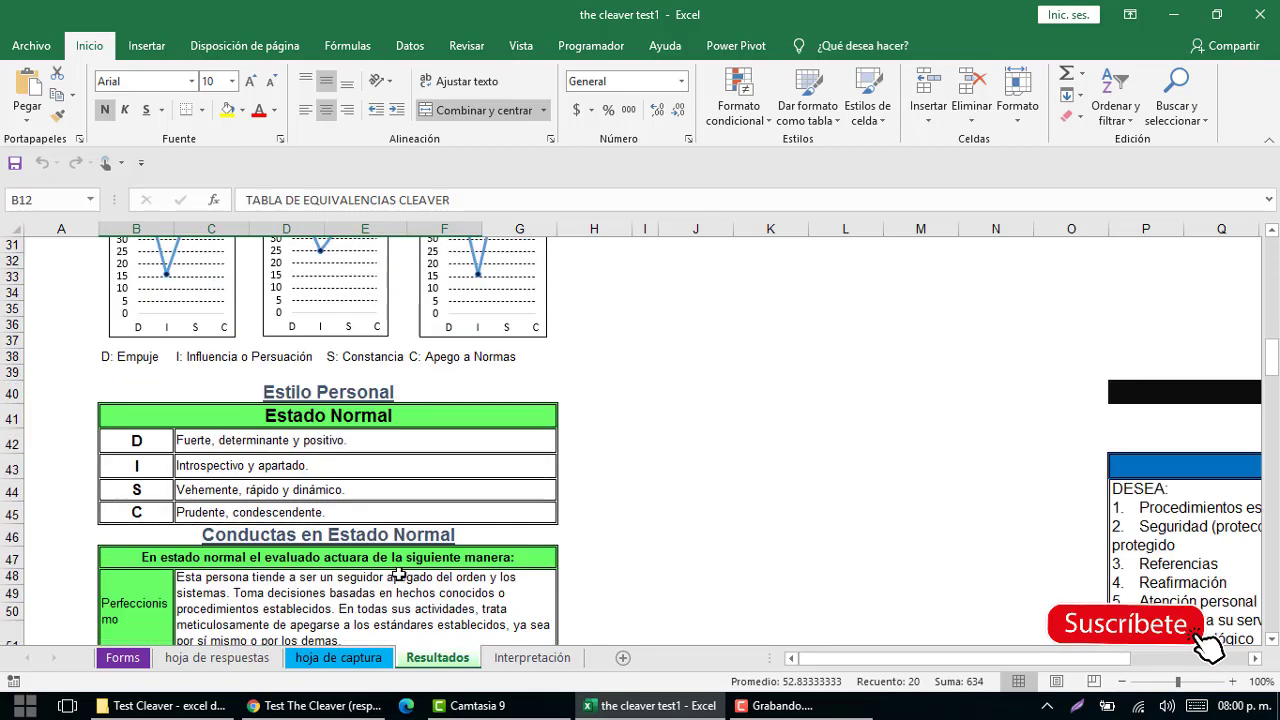
{"action": "scroll", "coordinate": [379, 483], "scroll_direction": "down", "scroll_amount": 1}
{"action": "scroll", "coordinate": [370, 490], "scroll_direction": "down", "scroll_amount": 1}
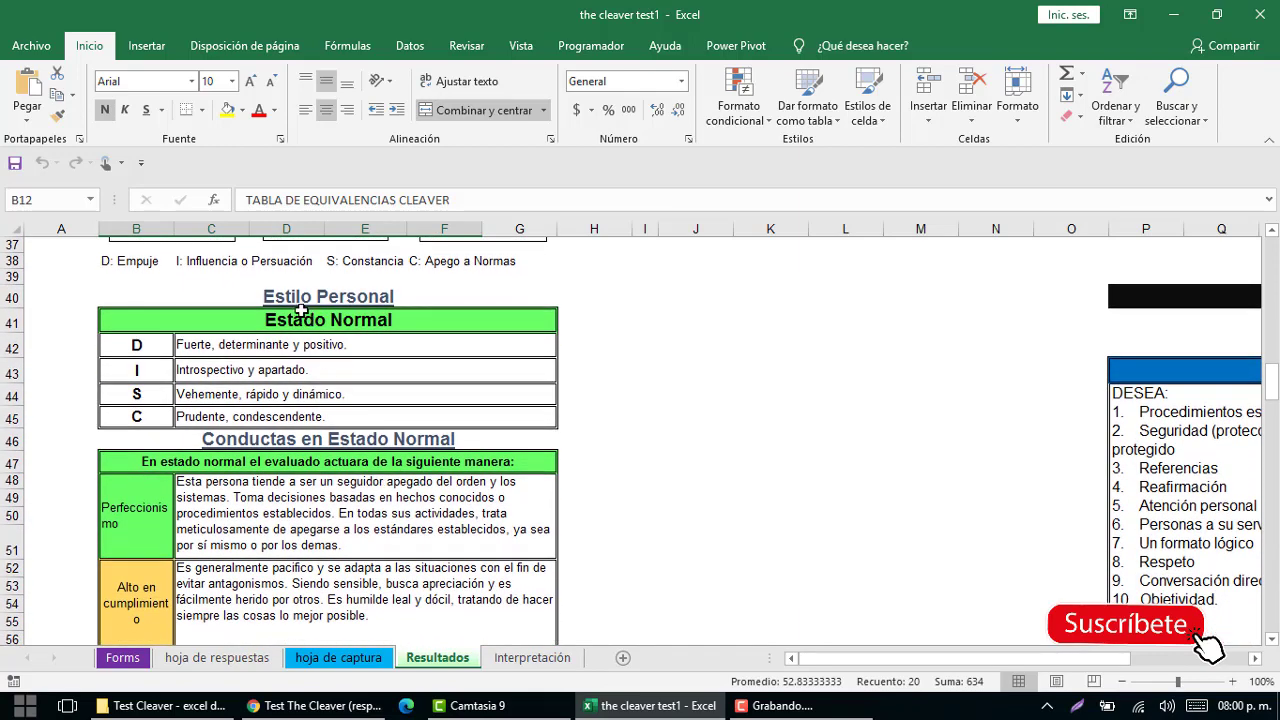
Step: Select the Estado Normal style table and check its D, I, S and C rows
{"action": "left_click_drag", "start_coordinate": [212, 302], "coordinate": [219, 416]}
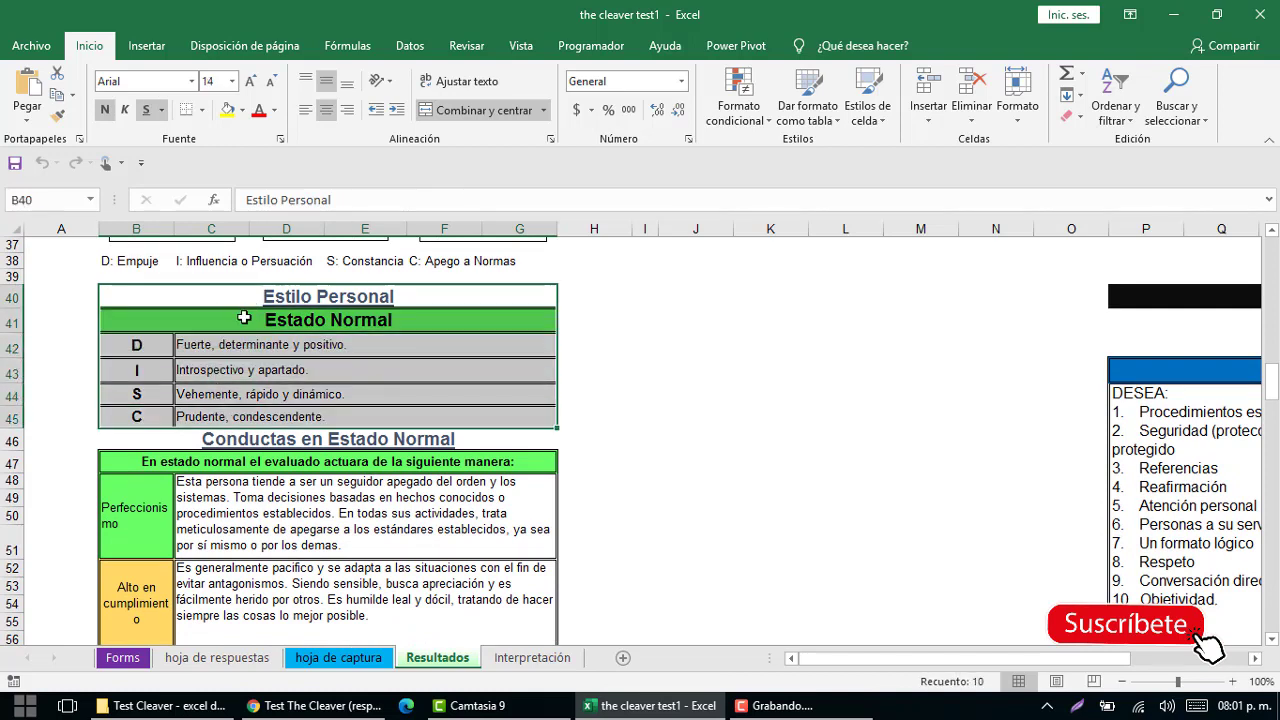
{"action": "left_click", "coordinate": [162, 345]}
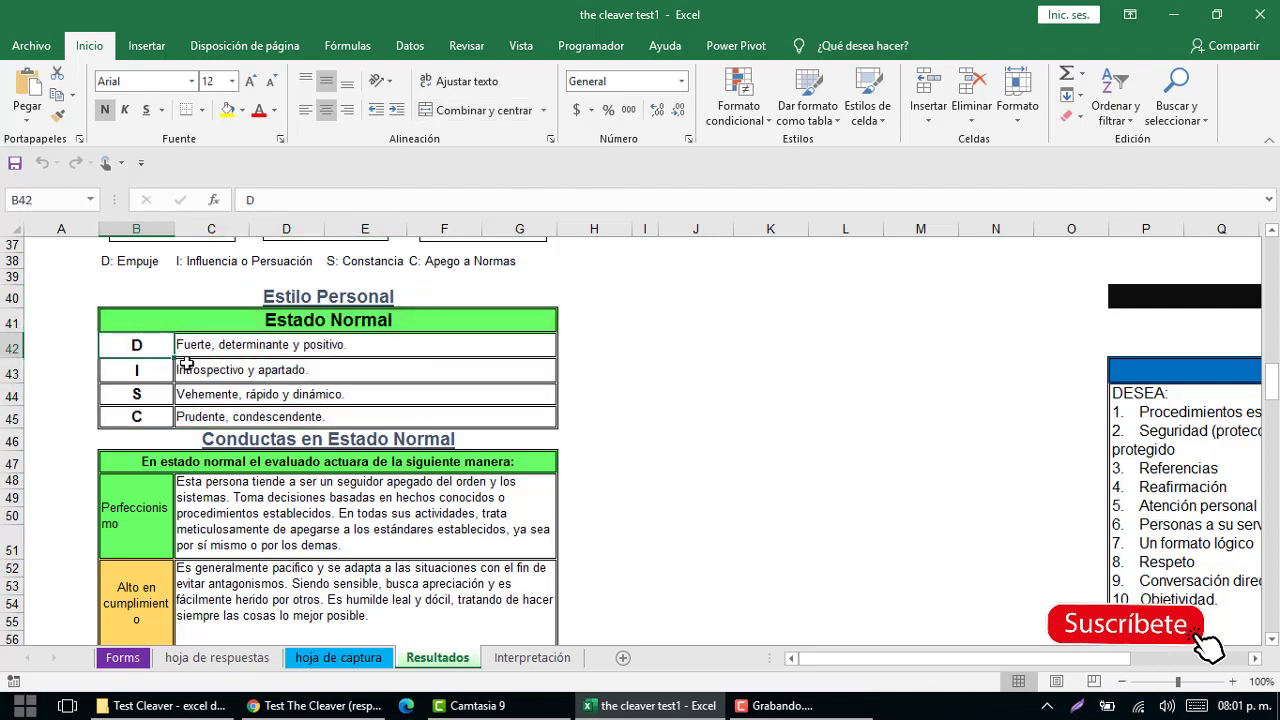
{"action": "left_click", "coordinate": [138, 372]}
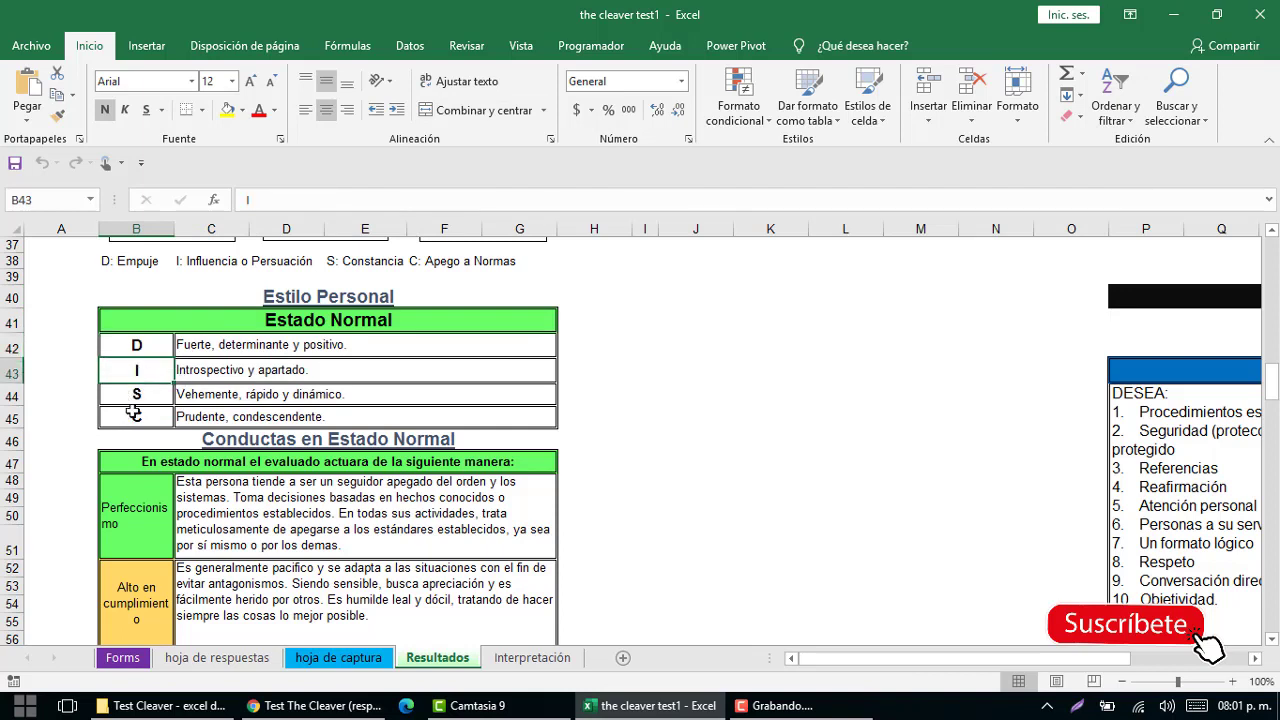
{"action": "left_click", "coordinate": [138, 403]}
{"action": "left_click", "coordinate": [139, 414]}
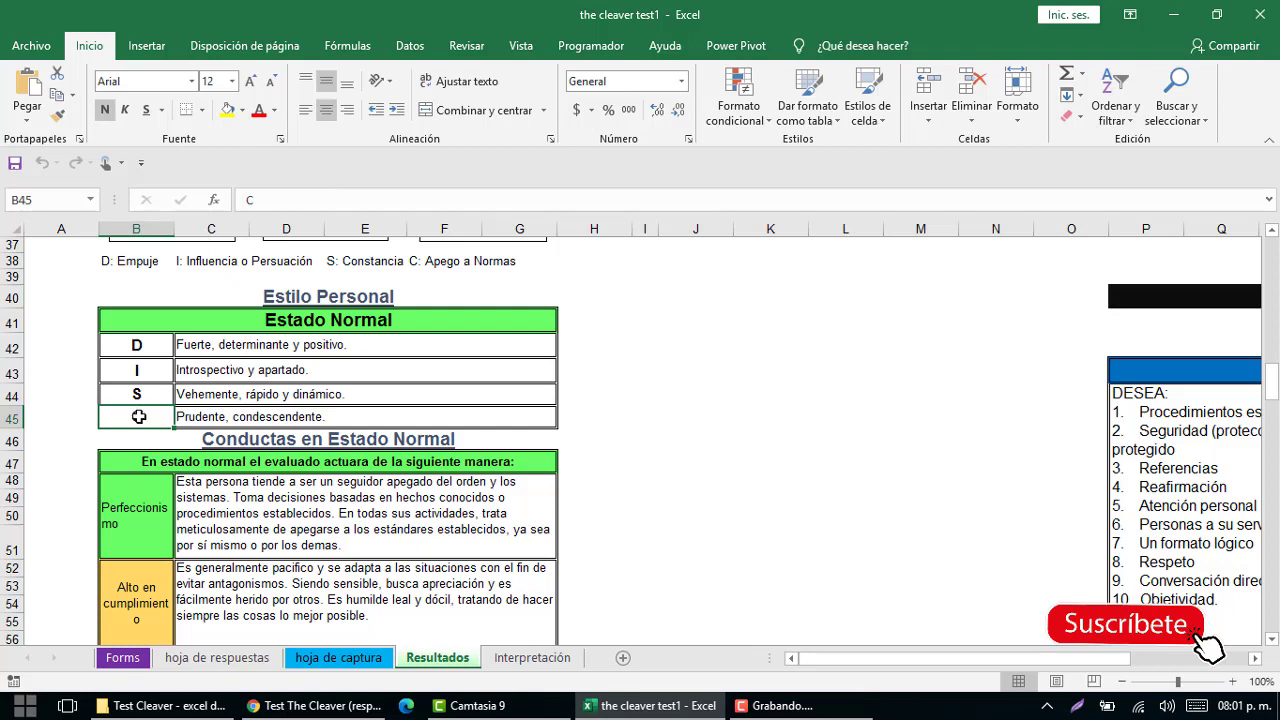
Step: Inspect the Conductas en Estado Normal BUSCARV formulas for Perfeccionismo, Alto en cumplimiento and Bajo en influencia
{"action": "scroll", "coordinate": [138, 454], "scroll_direction": "down", "scroll_amount": 1}
{"action": "scroll", "coordinate": [138, 454], "scroll_direction": "down", "scroll_amount": 2}
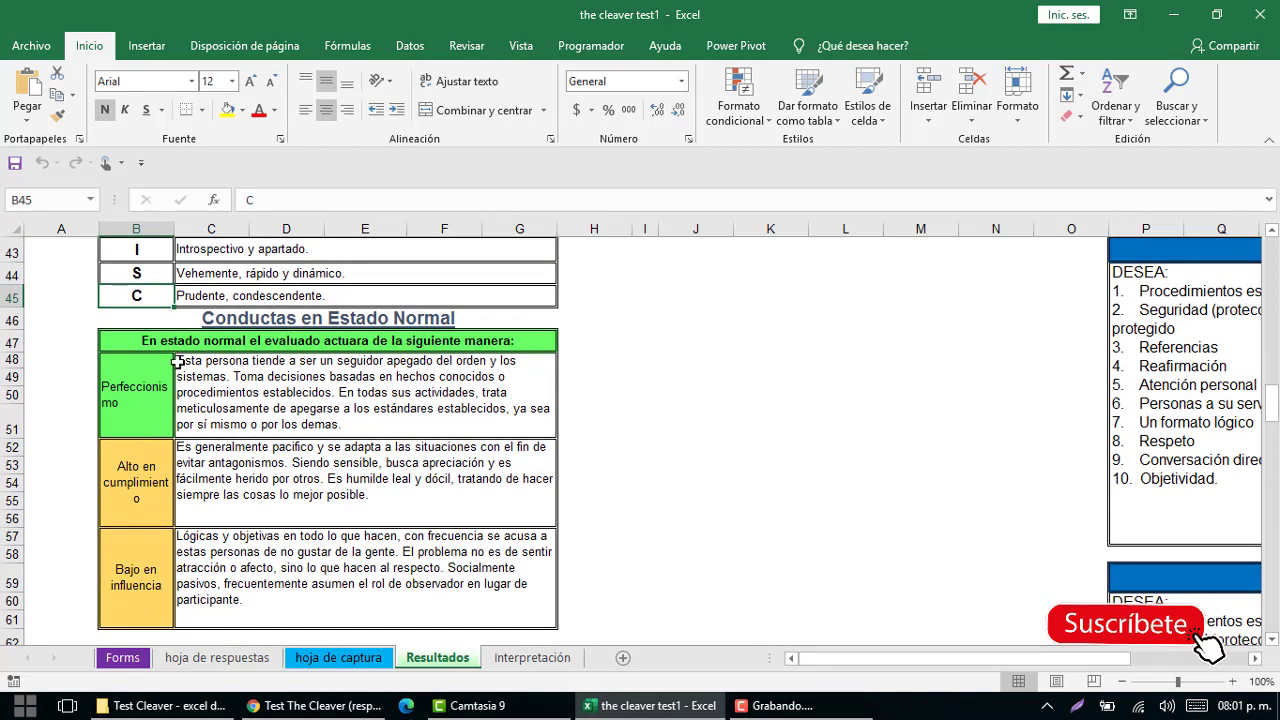
{"action": "left_click", "coordinate": [166, 322]}
{"action": "left_click", "coordinate": [157, 400]}
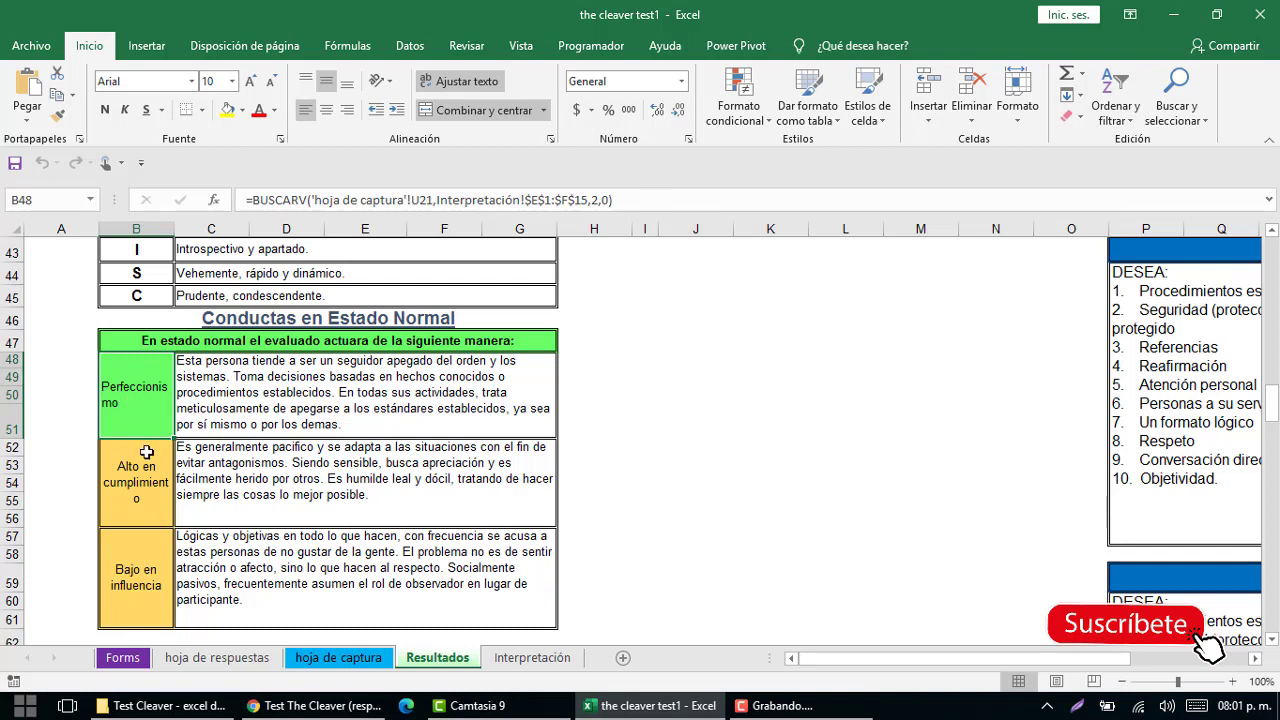
{"action": "left_click", "coordinate": [158, 493]}
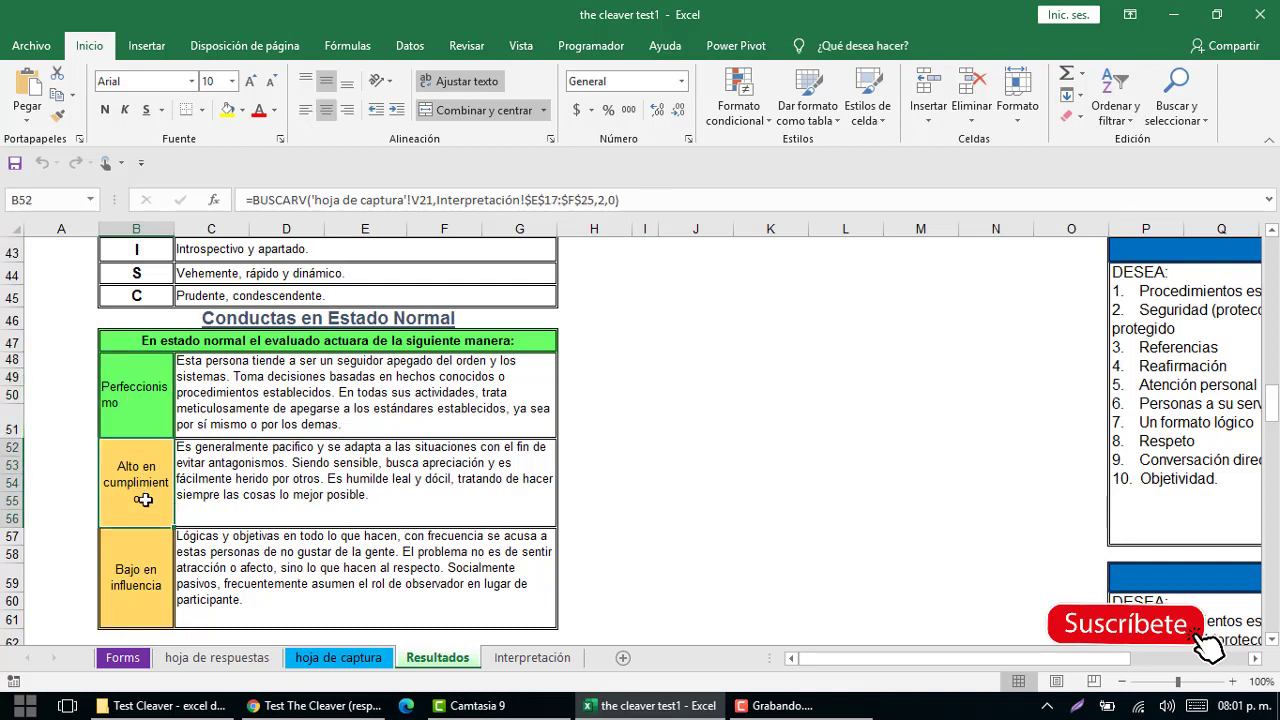
{"action": "left_click", "coordinate": [145, 572]}
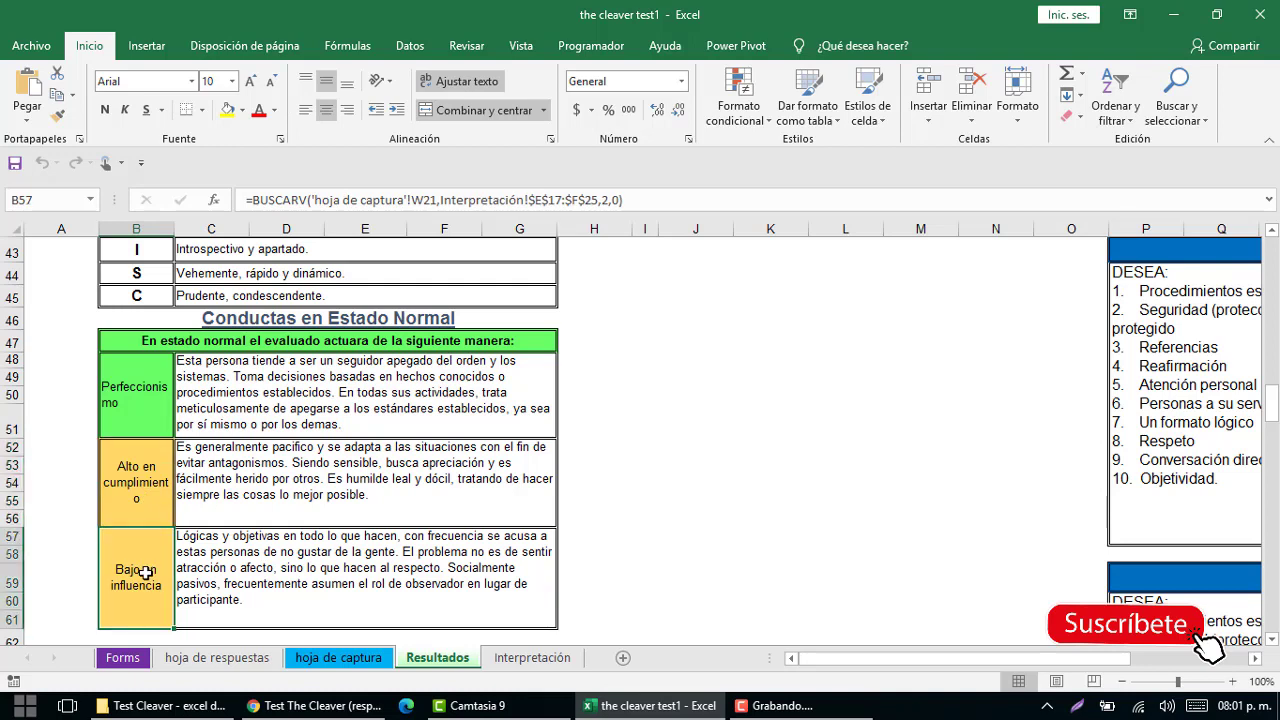
Step: Select the remaining Conductas cells and scroll down to the Estado Motivado section
{"action": "scroll", "coordinate": [145, 572], "scroll_direction": "down", "scroll_amount": 1}
{"action": "left_click_drag", "start_coordinate": [215, 290], "coordinate": [262, 482]}
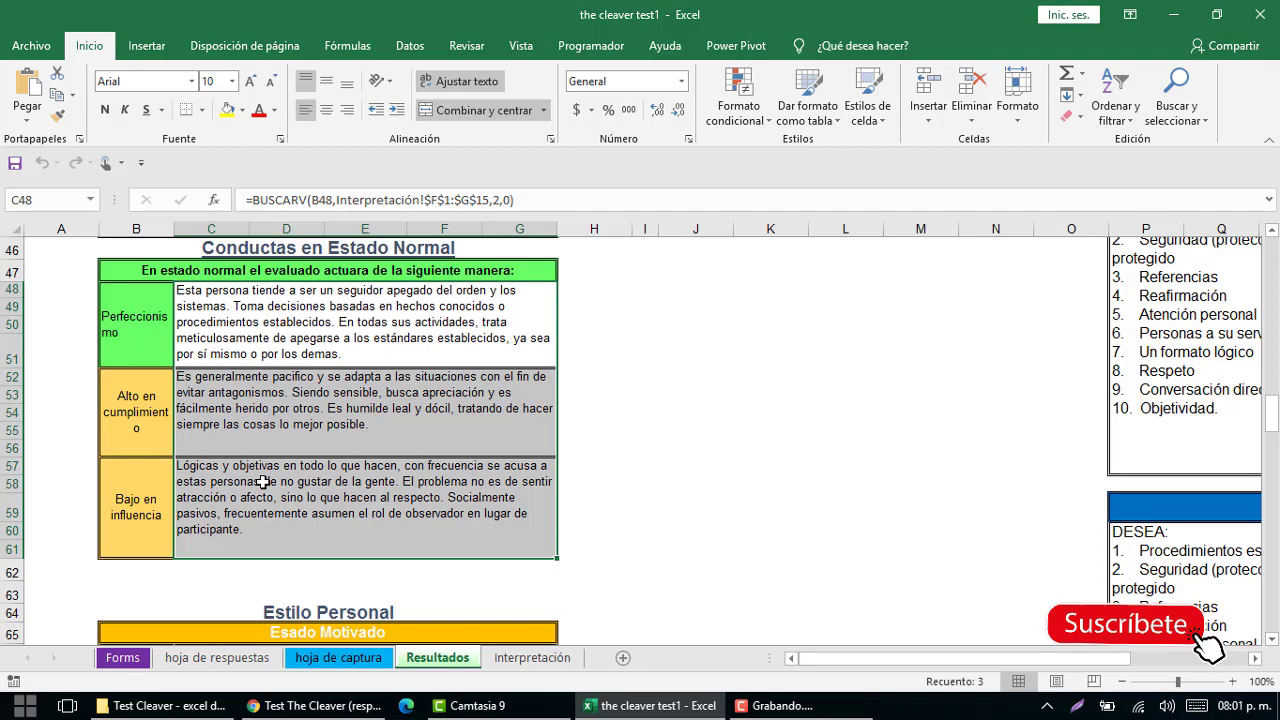
{"action": "scroll", "coordinate": [275, 481], "scroll_direction": "down", "scroll_amount": 2}
{"action": "scroll", "coordinate": [281, 479], "scroll_direction": "down", "scroll_amount": 3}
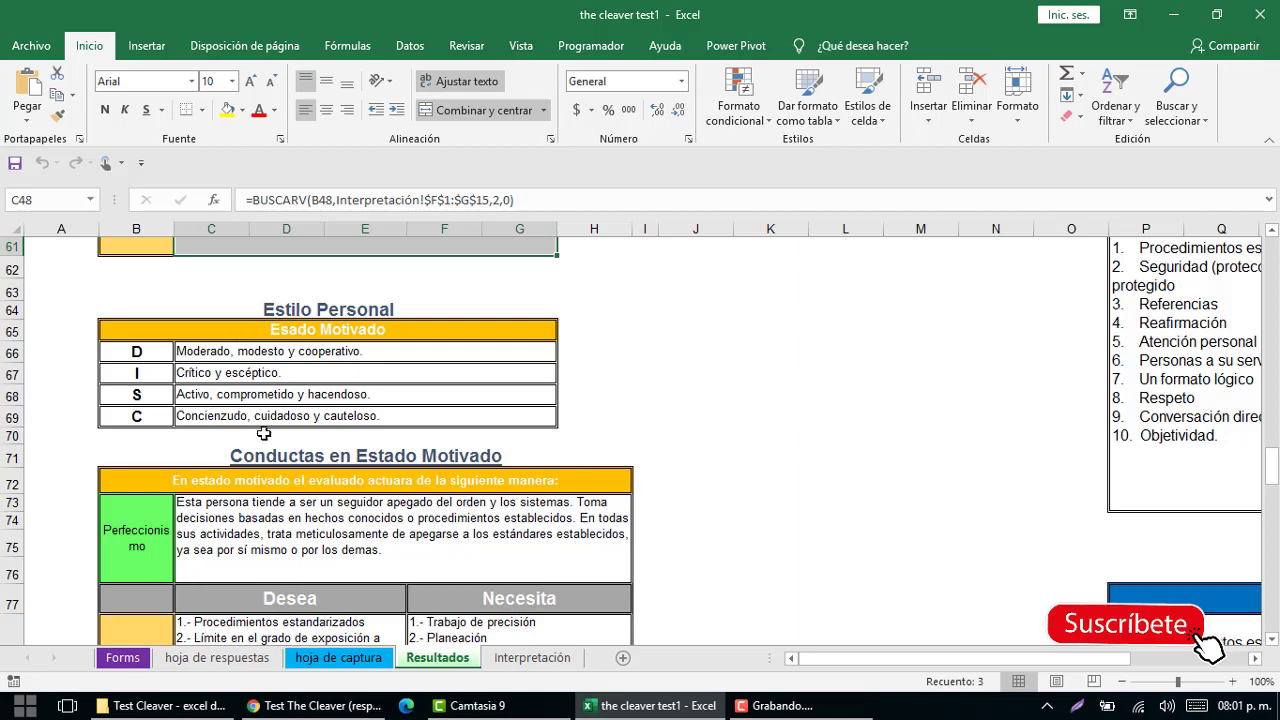
Step: Inspect the Conductas en Estado Motivado cells for Perfeccionismo and Alto en cumplimiento
{"action": "scroll", "coordinate": [264, 428], "scroll_direction": "down", "scroll_amount": 1}
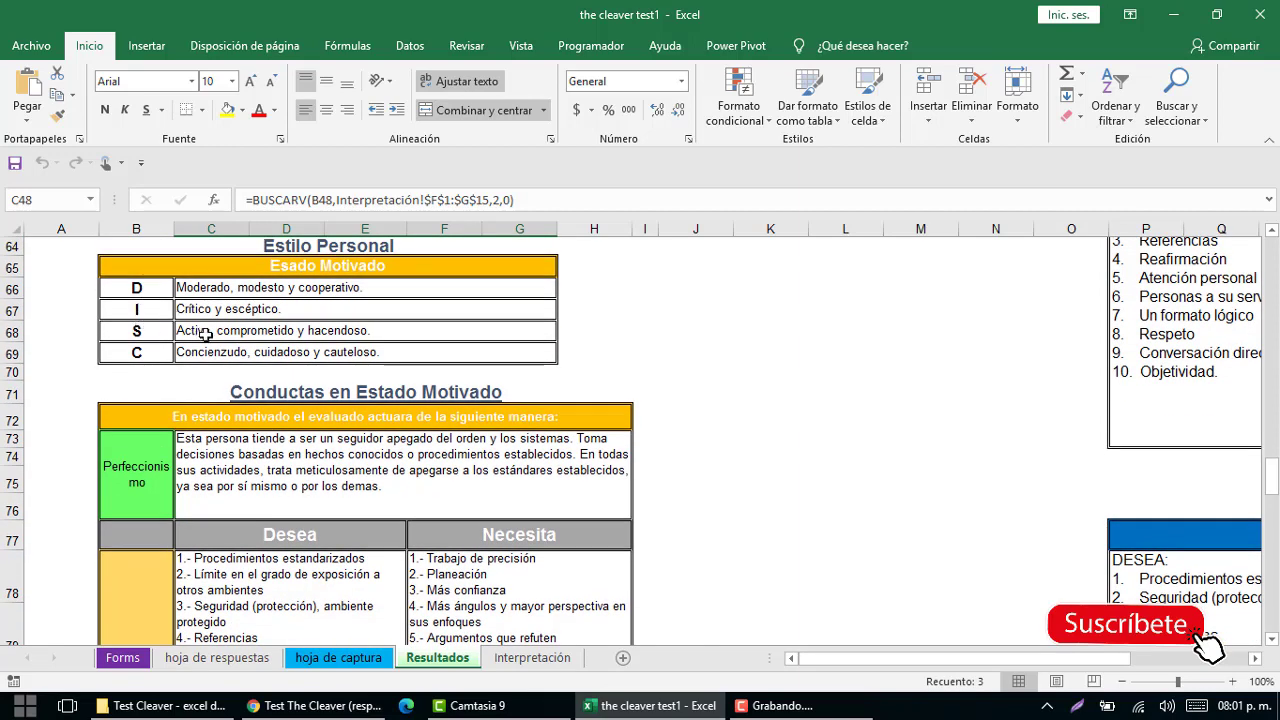
{"action": "scroll", "coordinate": [212, 334], "scroll_direction": "down", "scroll_amount": 3}
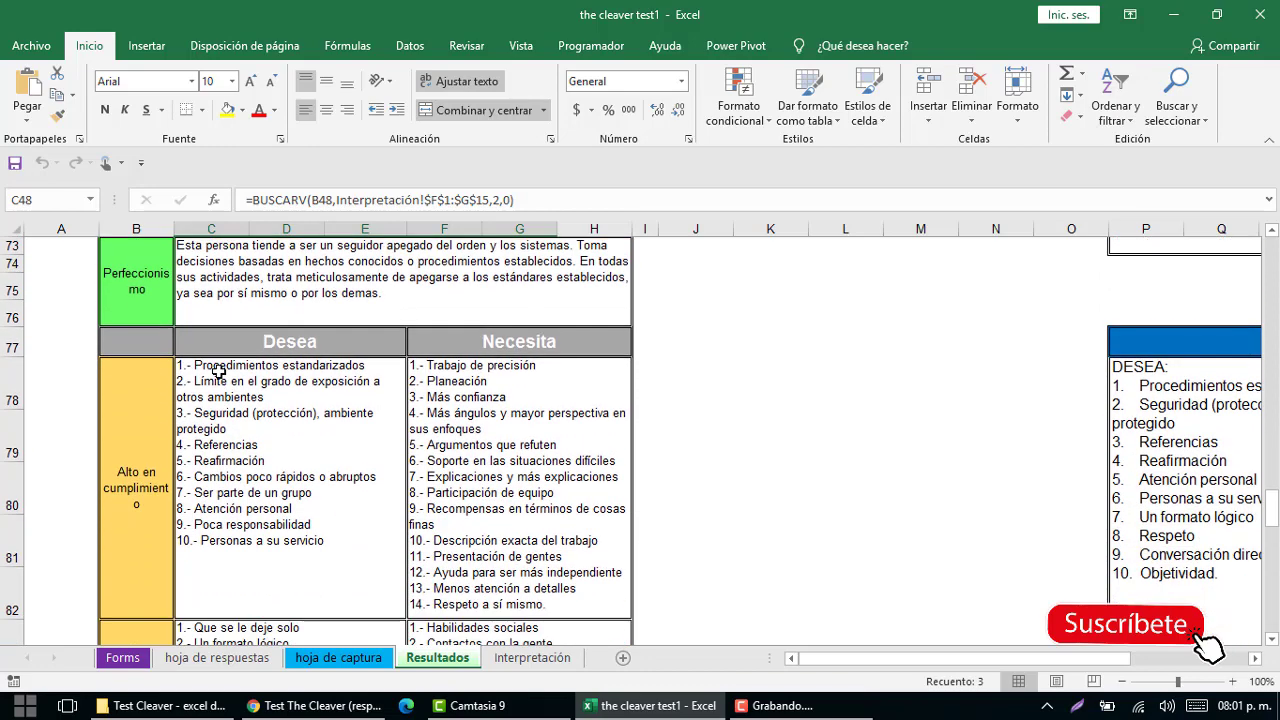
{"action": "scroll", "coordinate": [218, 352], "scroll_direction": "up", "scroll_amount": 1}
{"action": "left_click", "coordinate": [228, 270]}
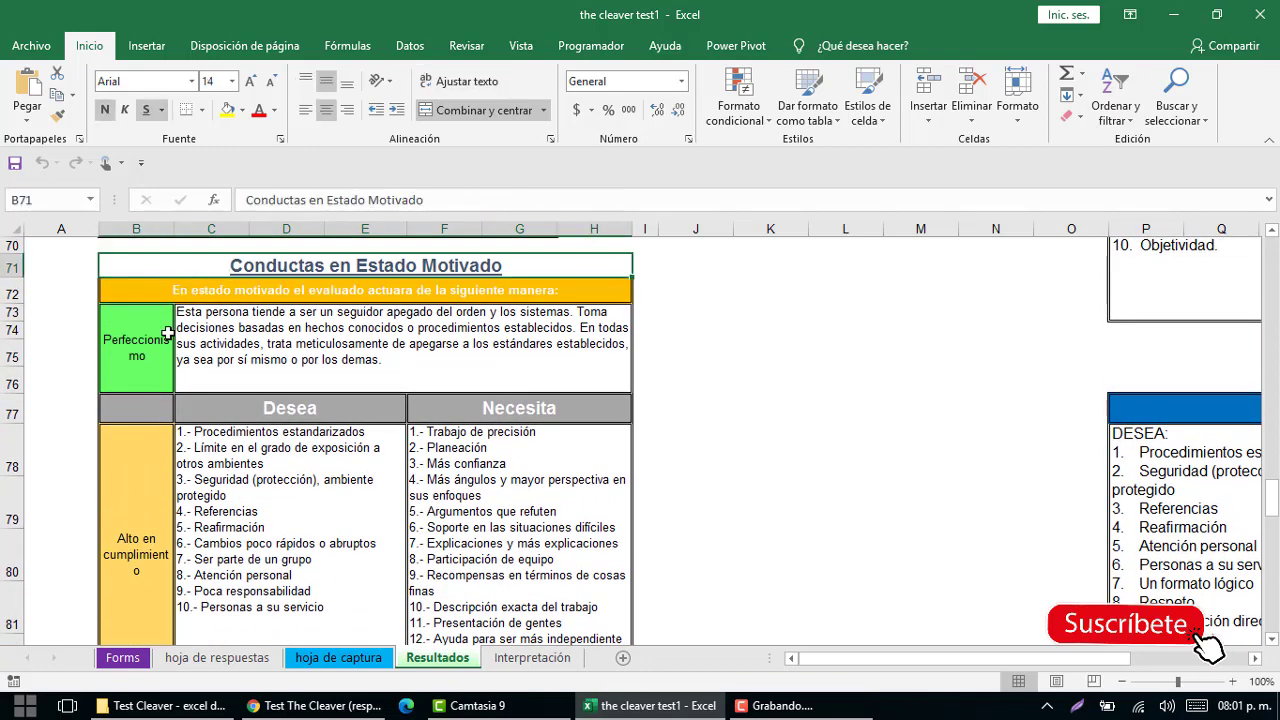
{"action": "left_click", "coordinate": [147, 374]}
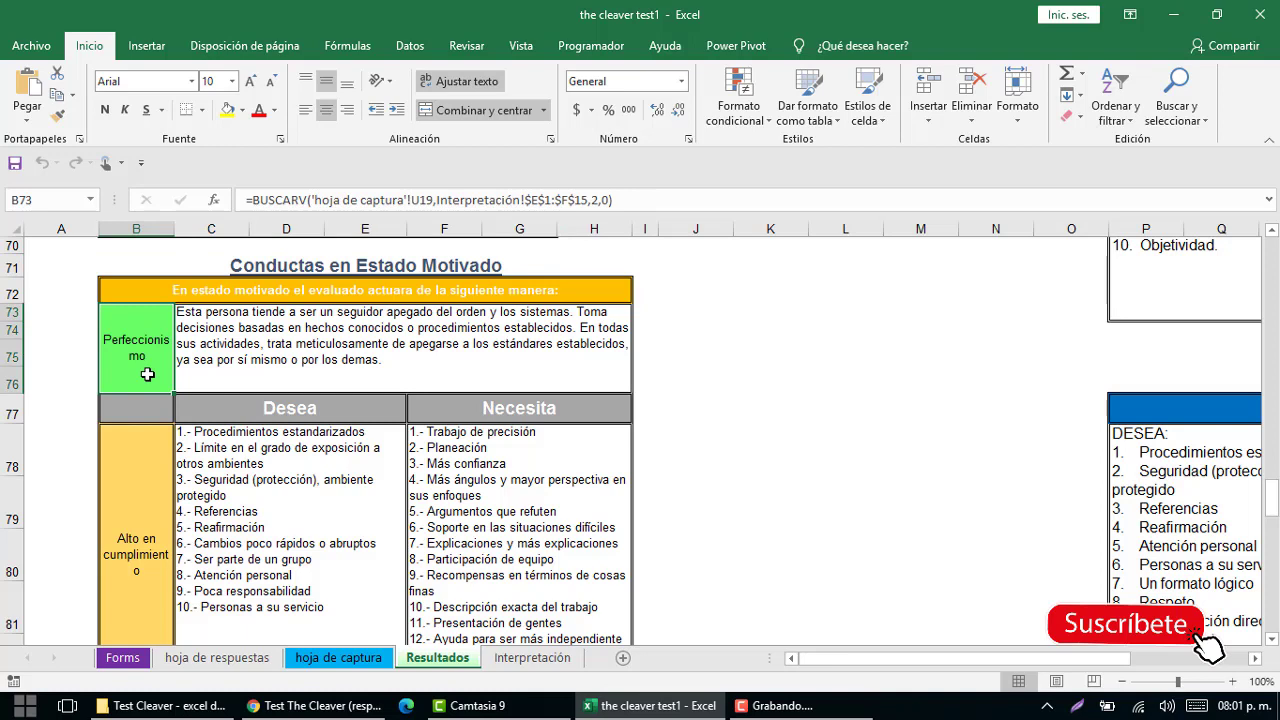
{"action": "scroll", "coordinate": [147, 374], "scroll_direction": "down", "scroll_amount": 1}
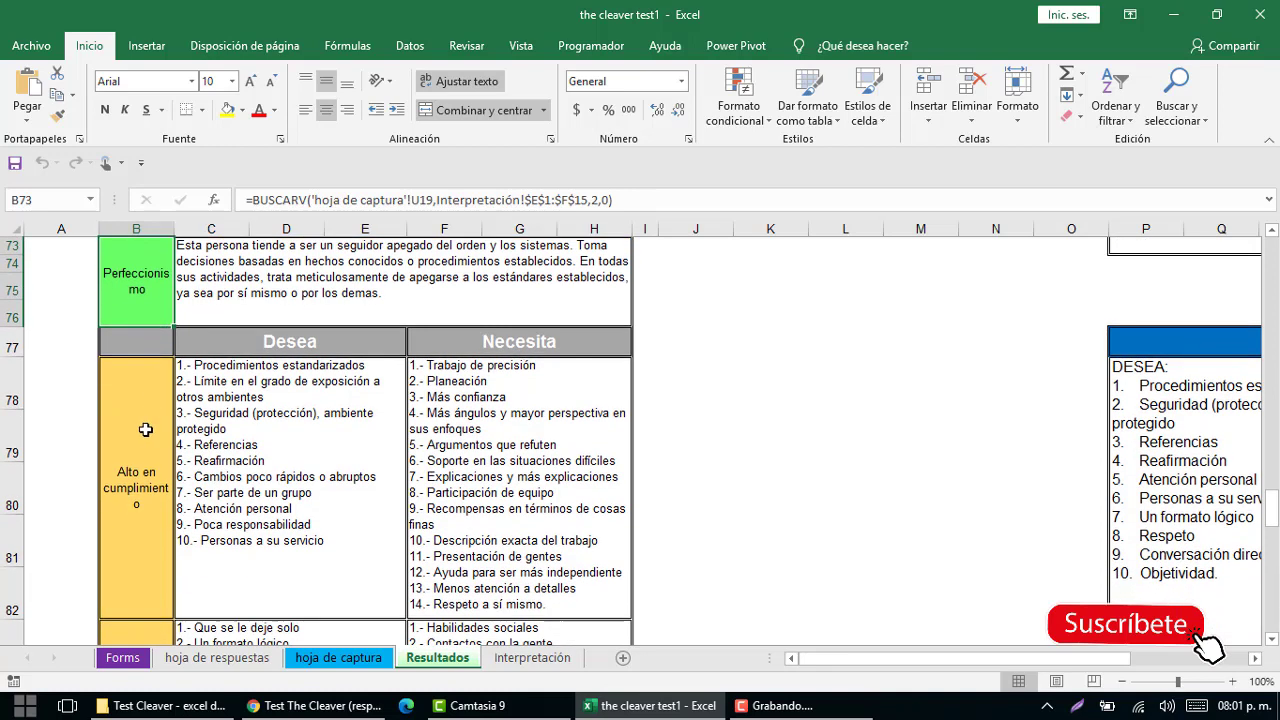
{"action": "left_click", "coordinate": [137, 480]}
Step: Check the Desea and Necesita headings and their Bajo en influencia lookup formulas
{"action": "left_click", "coordinate": [282, 341]}
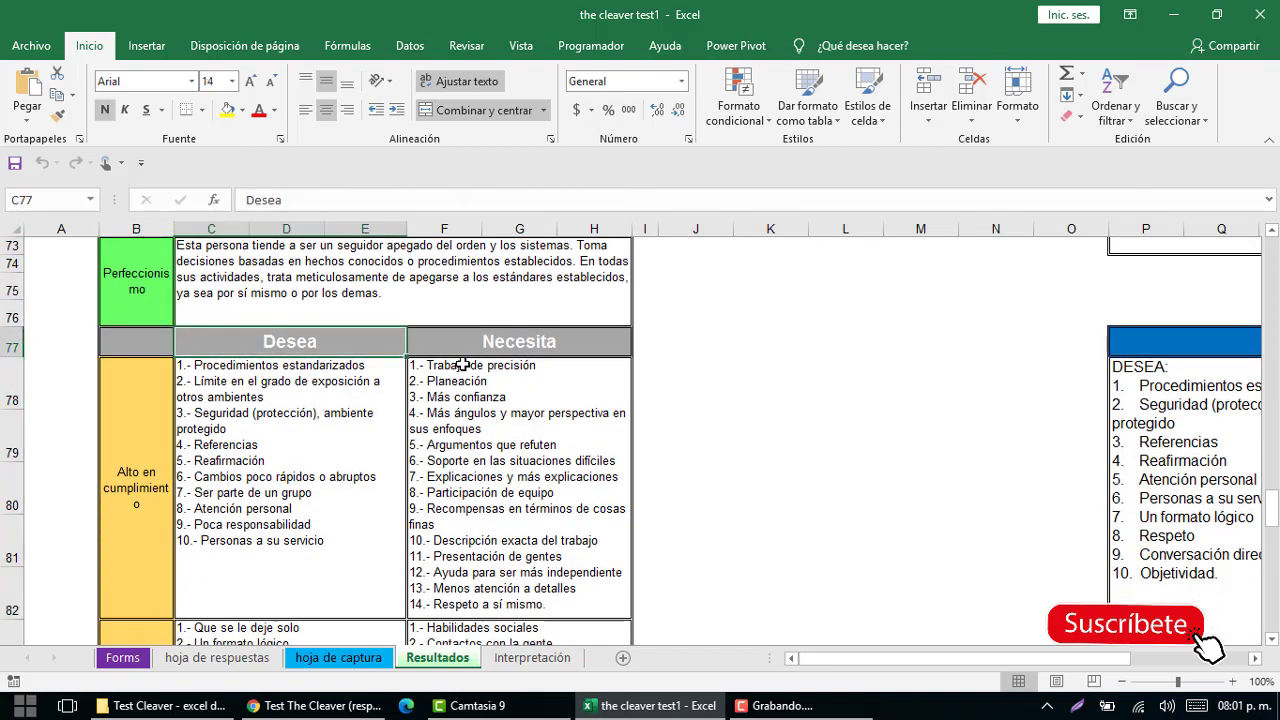
{"action": "left_click", "coordinate": [505, 337]}
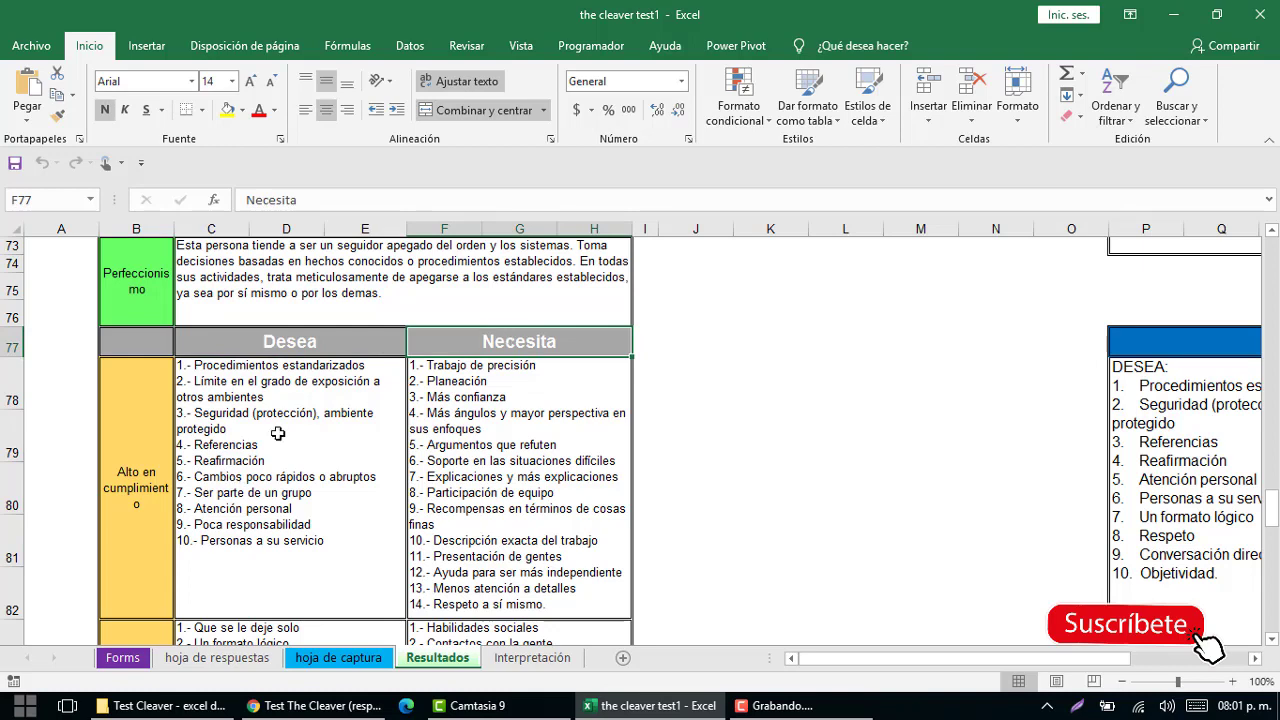
{"action": "scroll", "coordinate": [256, 398], "scroll_direction": "down", "scroll_amount": 2}
{"action": "scroll", "coordinate": [142, 459], "scroll_direction": "down", "scroll_amount": 1}
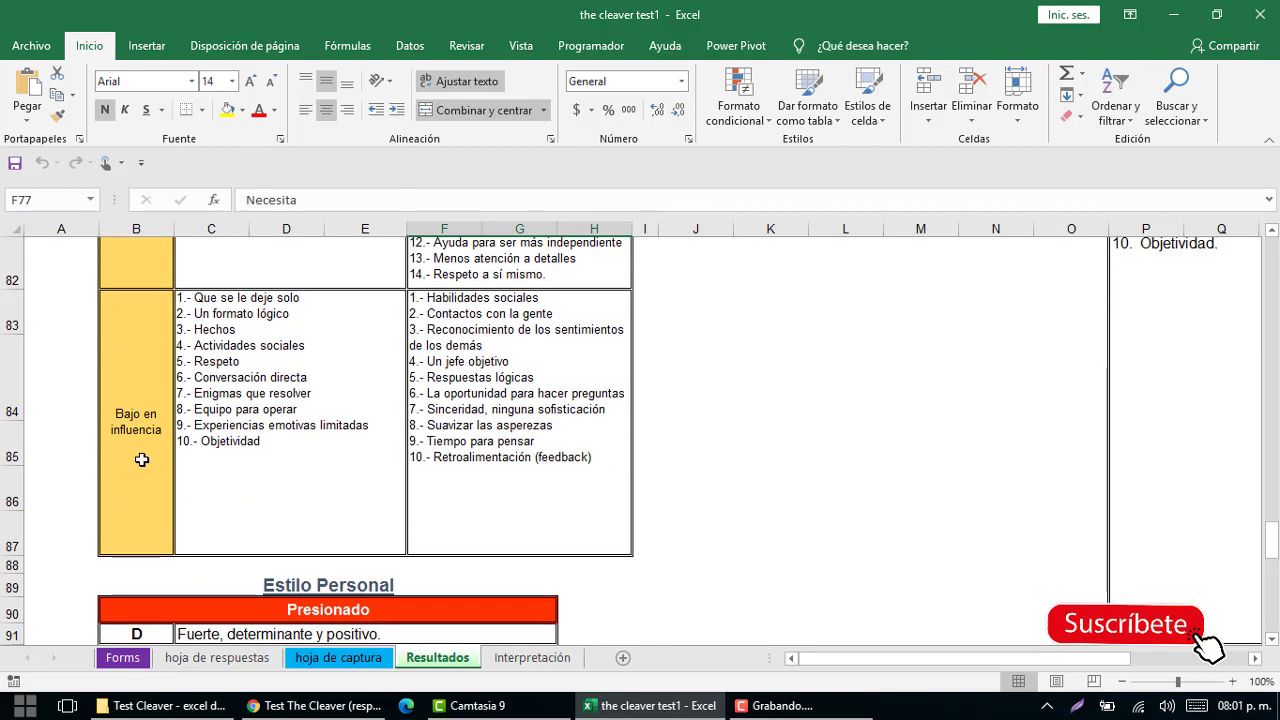
{"action": "left_click", "coordinate": [322, 436]}
{"action": "left_click", "coordinate": [537, 430]}
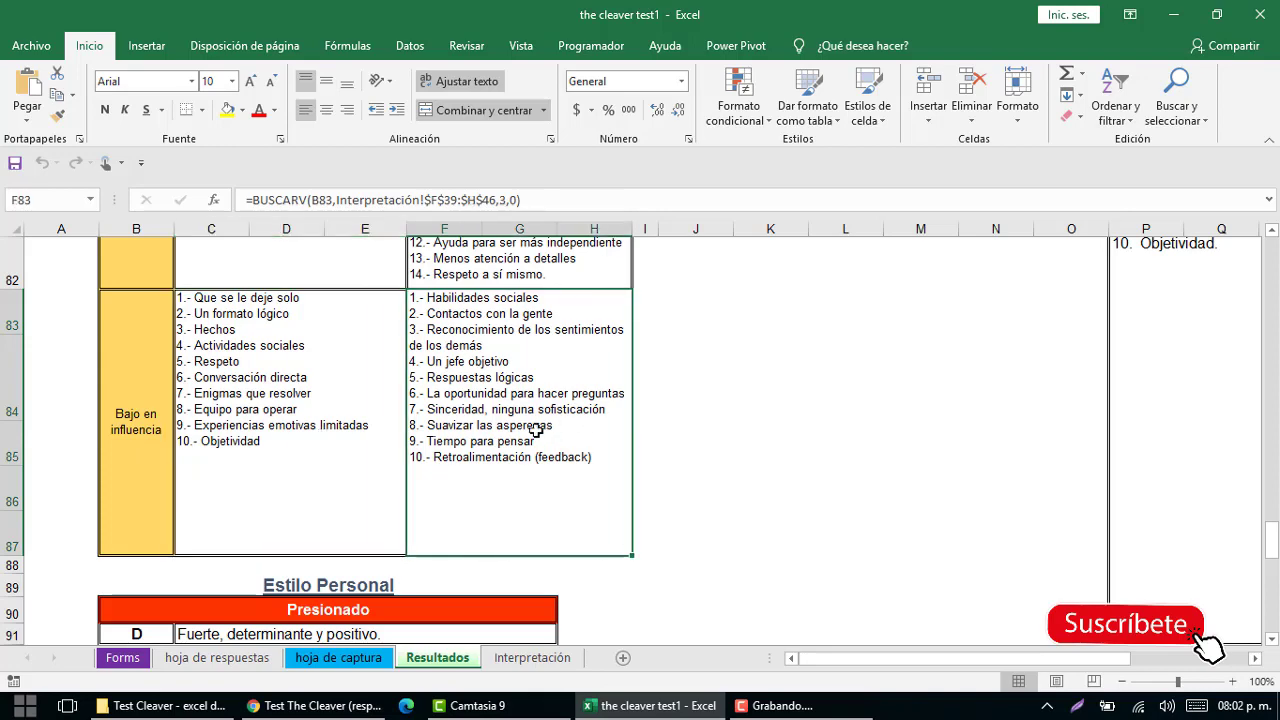
{"action": "scroll", "coordinate": [358, 431], "scroll_direction": "down", "scroll_amount": 2}
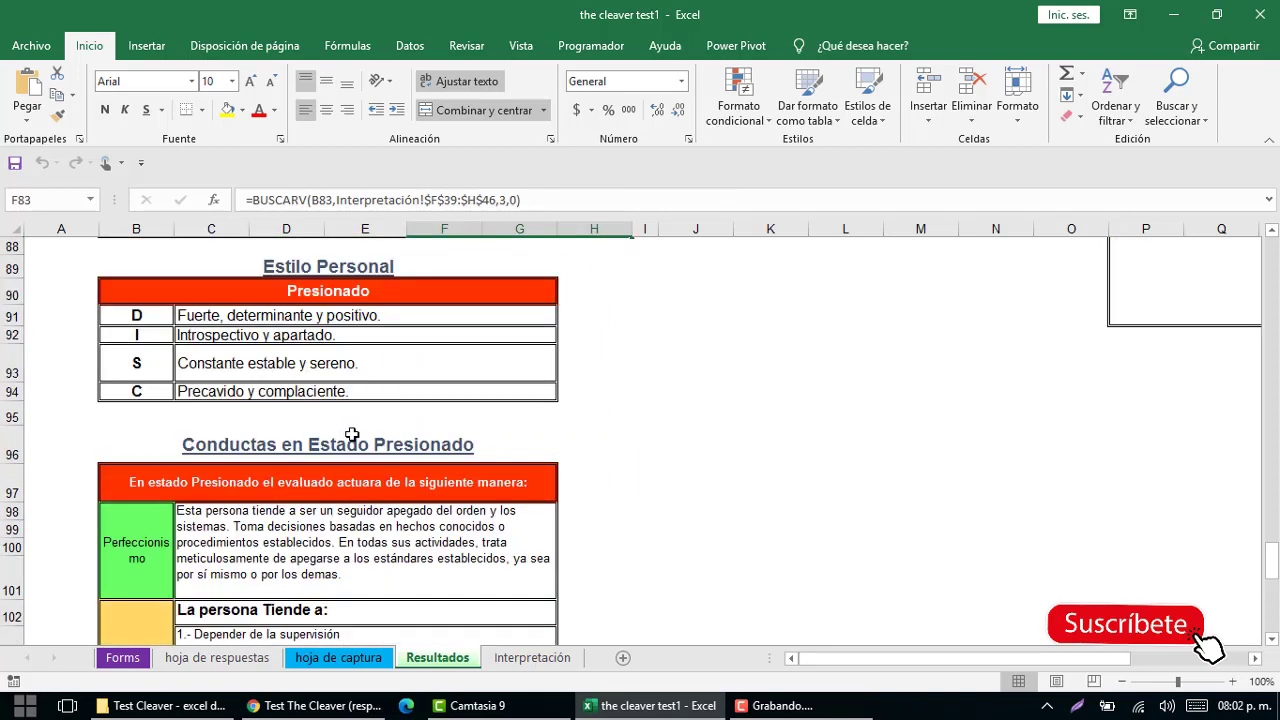
{"action": "scroll", "coordinate": [355, 432], "scroll_direction": "down", "scroll_amount": 1}
{"action": "scroll", "coordinate": [352, 434], "scroll_direction": "up", "scroll_amount": 1}
{"action": "left_click_drag", "start_coordinate": [137, 318], "coordinate": [152, 392]}
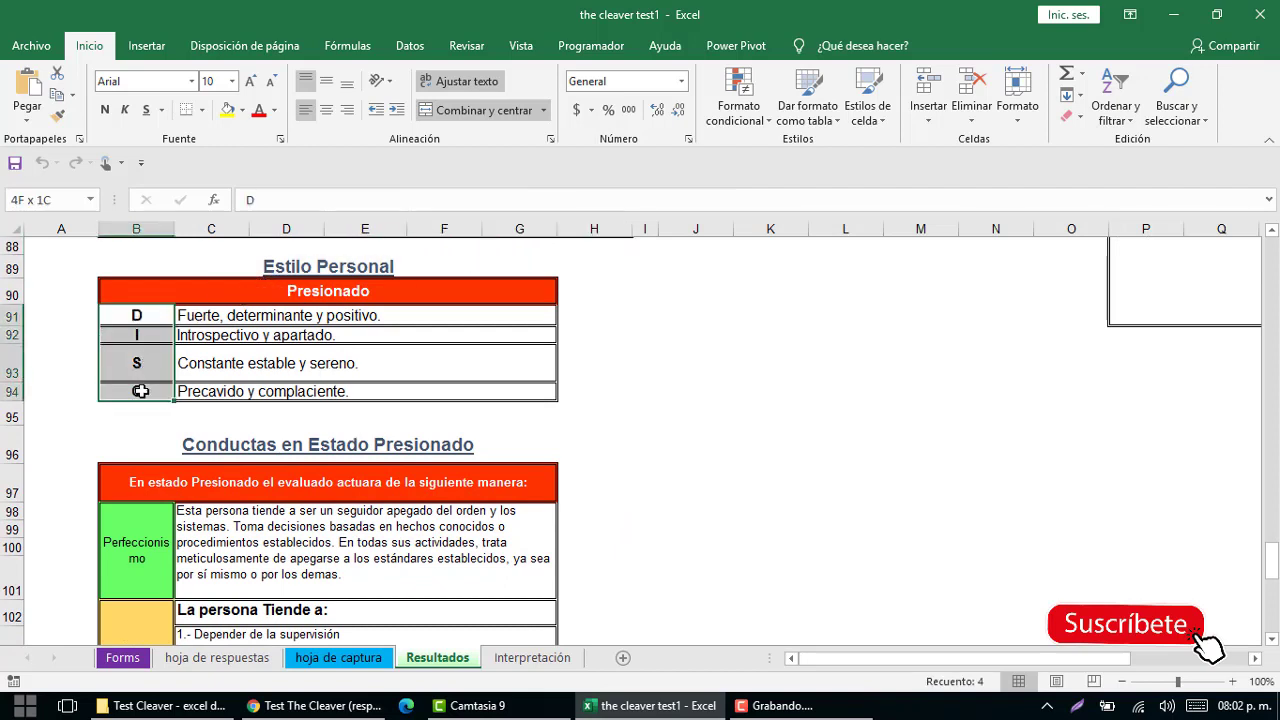
{"action": "scroll", "coordinate": [177, 410], "scroll_direction": "down", "scroll_amount": 1}
{"action": "left_click", "coordinate": [177, 393]}
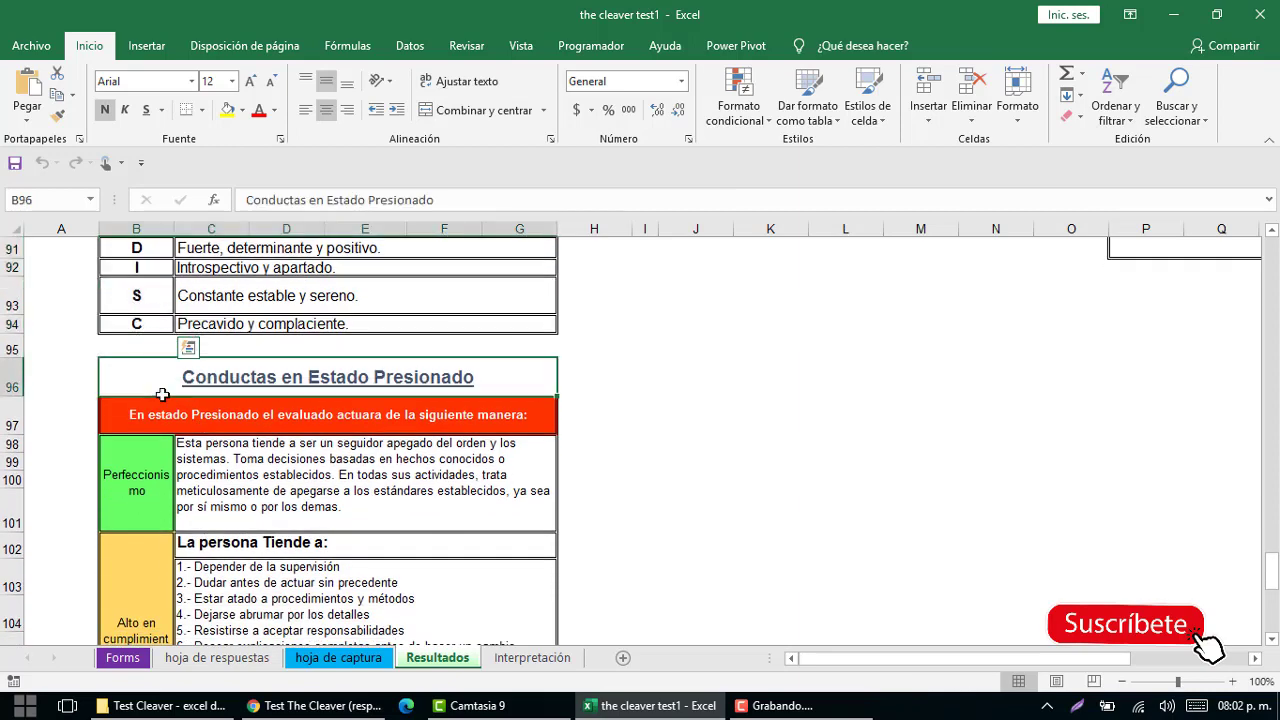
{"action": "left_click", "coordinate": [168, 440]}
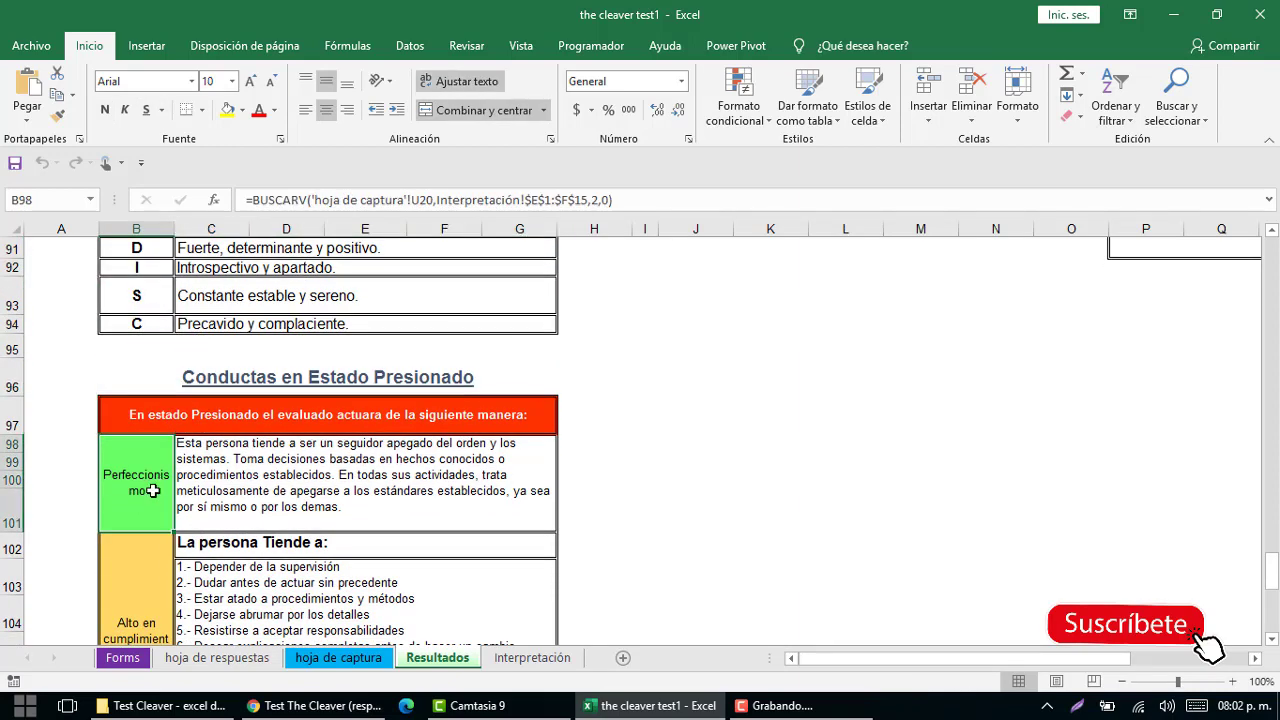
{"action": "left_click", "coordinate": [228, 496]}
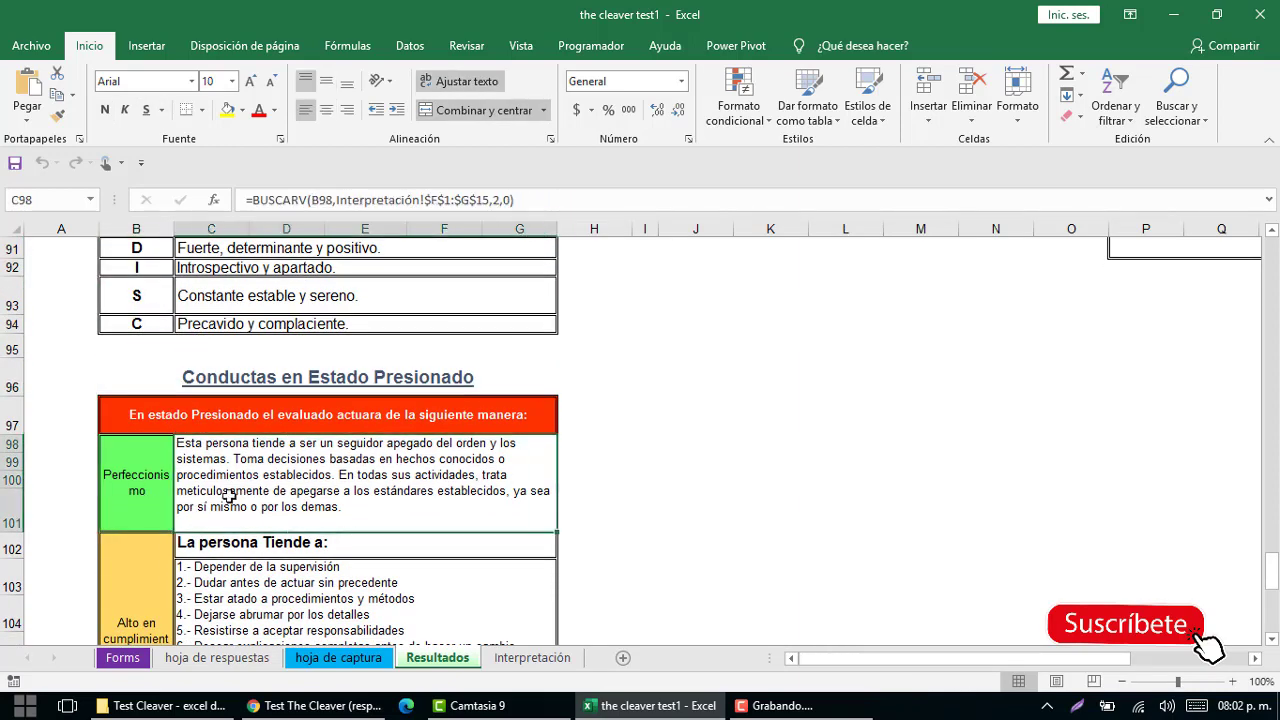
{"action": "scroll", "coordinate": [197, 507], "scroll_direction": "down", "scroll_amount": 1}
{"action": "scroll", "coordinate": [197, 507], "scroll_direction": "down", "scroll_amount": 1}
{"action": "left_click", "coordinate": [166, 514]}
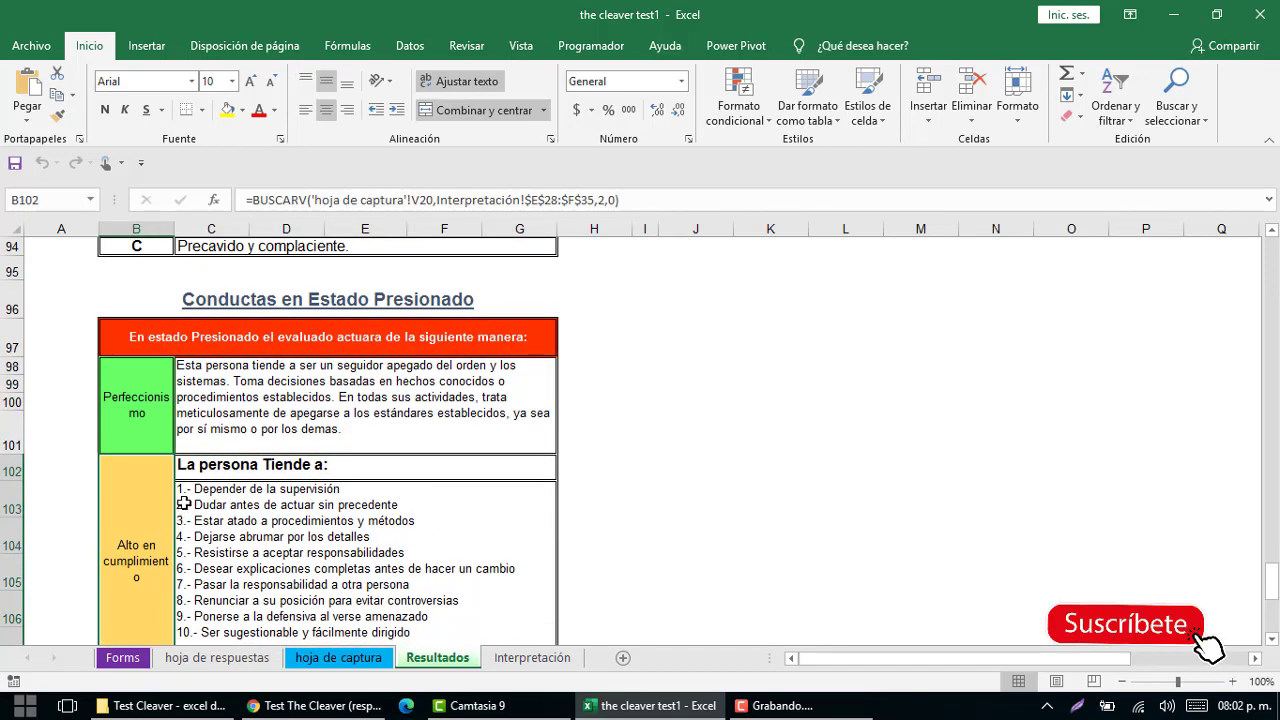
{"action": "scroll", "coordinate": [261, 492], "scroll_direction": "down", "scroll_amount": 1}
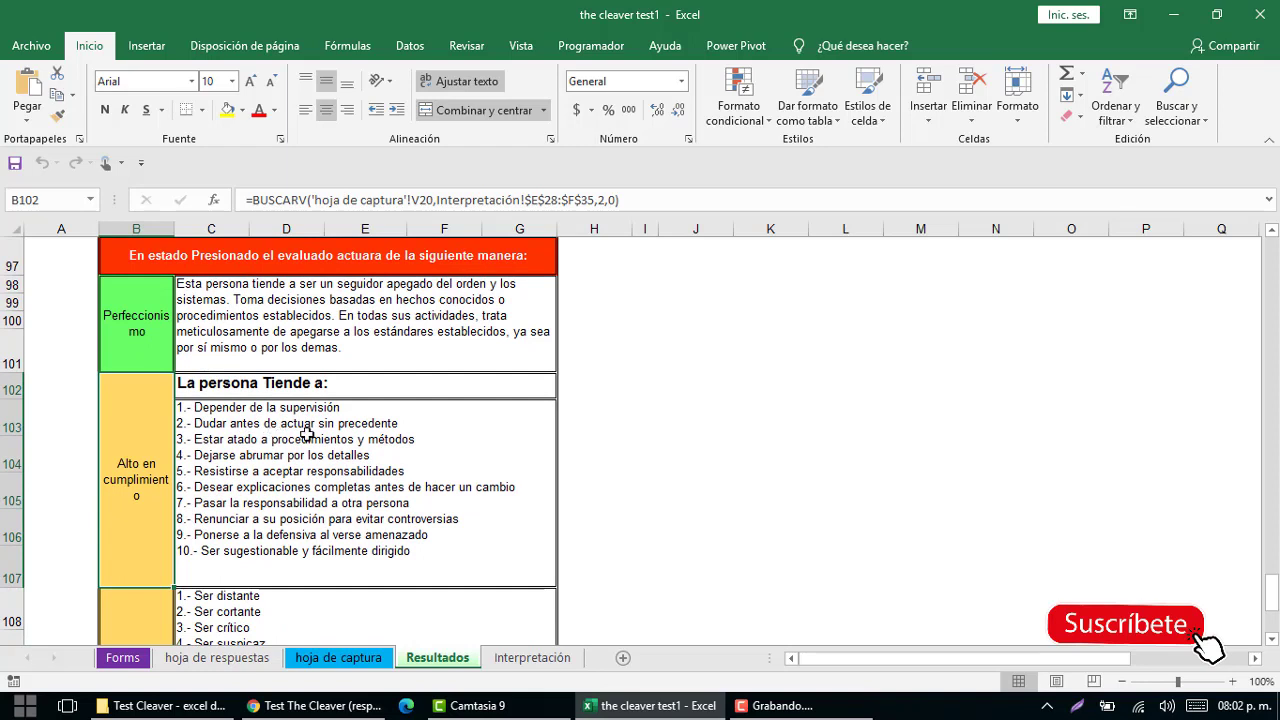
{"action": "scroll", "coordinate": [201, 485], "scroll_direction": "down", "scroll_amount": 1}
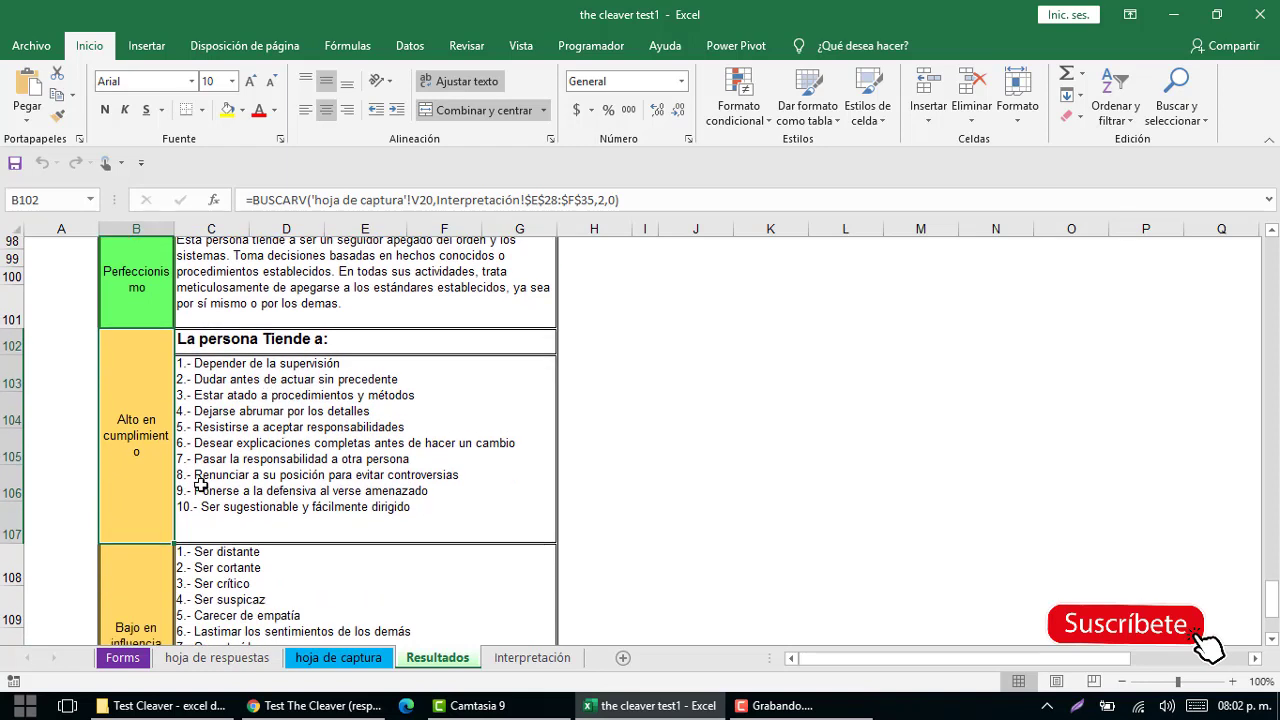
{"action": "scroll", "coordinate": [201, 485], "scroll_direction": "down", "scroll_amount": 2}
{"action": "left_click", "coordinate": [140, 504]}
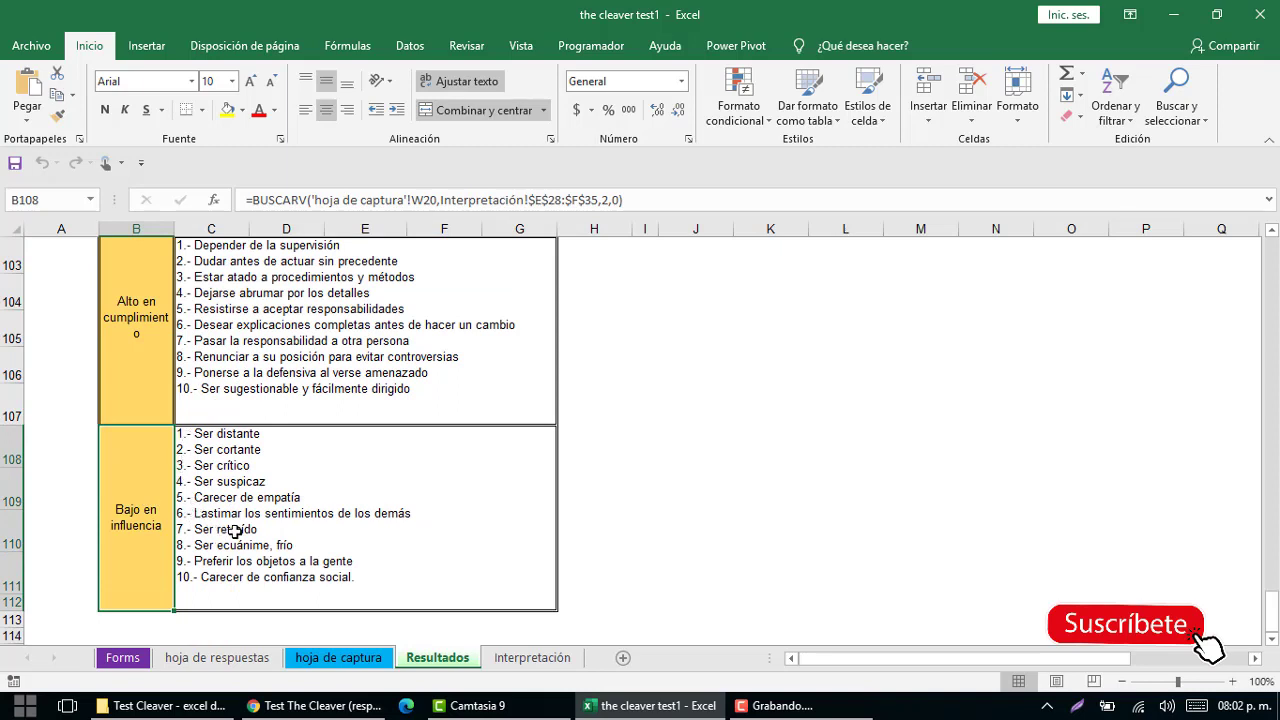
Step: Scroll back up the Resultados sheet to the D-I-S-C charts
{"action": "scroll", "coordinate": [233, 530], "scroll_direction": "up", "scroll_amount": 3}
{"action": "scroll", "coordinate": [240, 530], "scroll_direction": "up", "scroll_amount": 3}
{"action": "scroll", "coordinate": [248, 531], "scroll_direction": "up", "scroll_amount": 6}
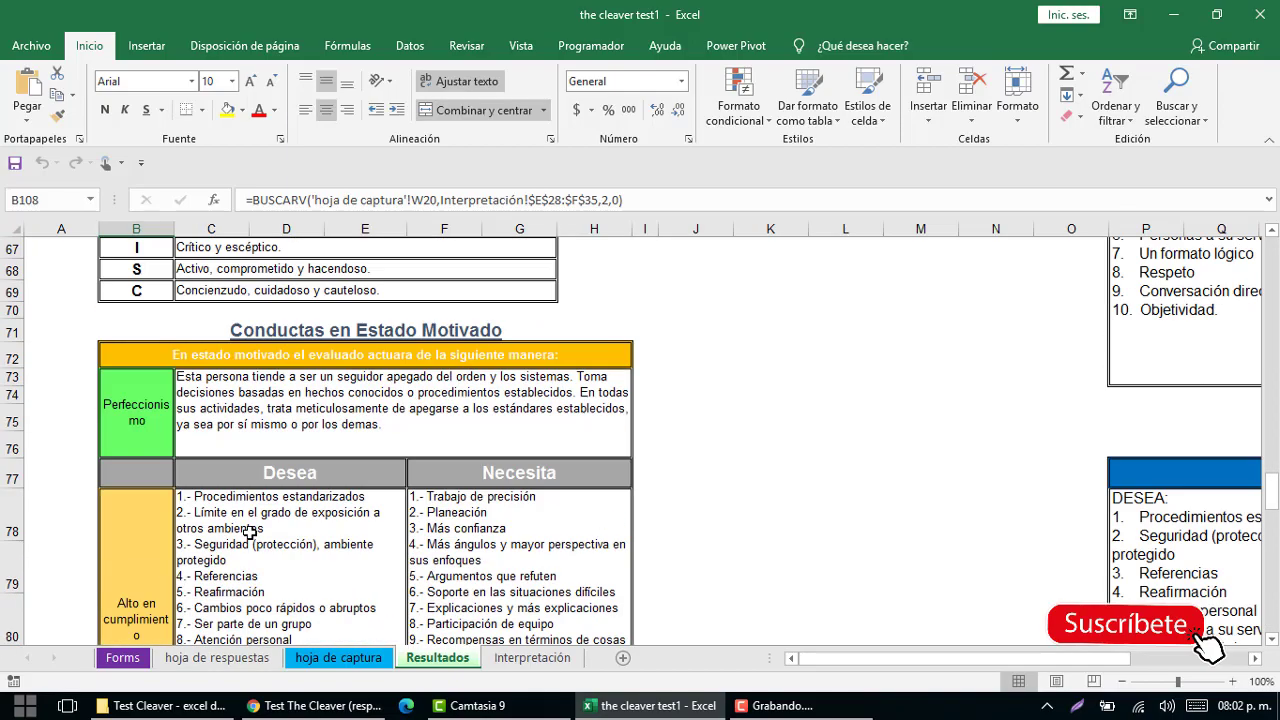
{"action": "scroll", "coordinate": [248, 531], "scroll_direction": "up", "scroll_amount": 3}
{"action": "scroll", "coordinate": [248, 531], "scroll_direction": "up", "scroll_amount": 2}
{"action": "scroll", "coordinate": [248, 531], "scroll_direction": "up", "scroll_amount": 1}
{"action": "scroll", "coordinate": [248, 531], "scroll_direction": "up", "scroll_amount": 2}
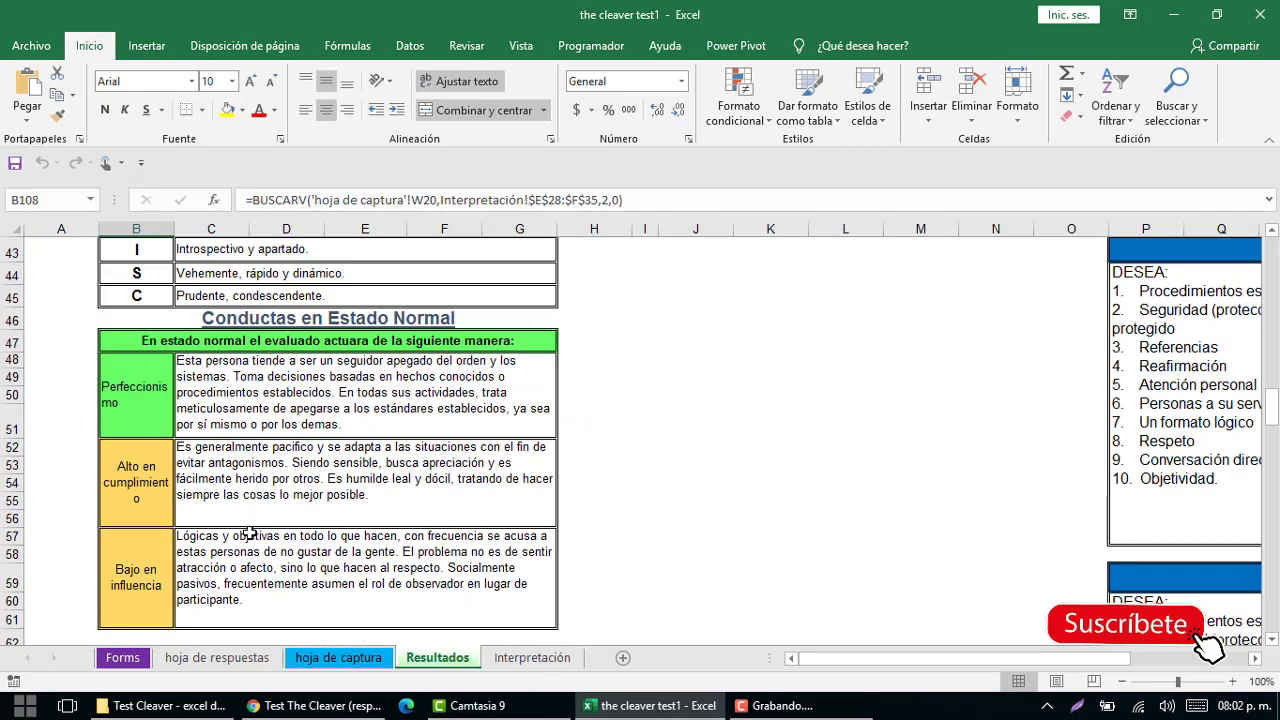
{"action": "scroll", "coordinate": [248, 533], "scroll_direction": "up", "scroll_amount": 2}
{"action": "scroll", "coordinate": [248, 533], "scroll_direction": "up", "scroll_amount": 2}
{"action": "scroll", "coordinate": [249, 533], "scroll_direction": "up", "scroll_amount": 5}
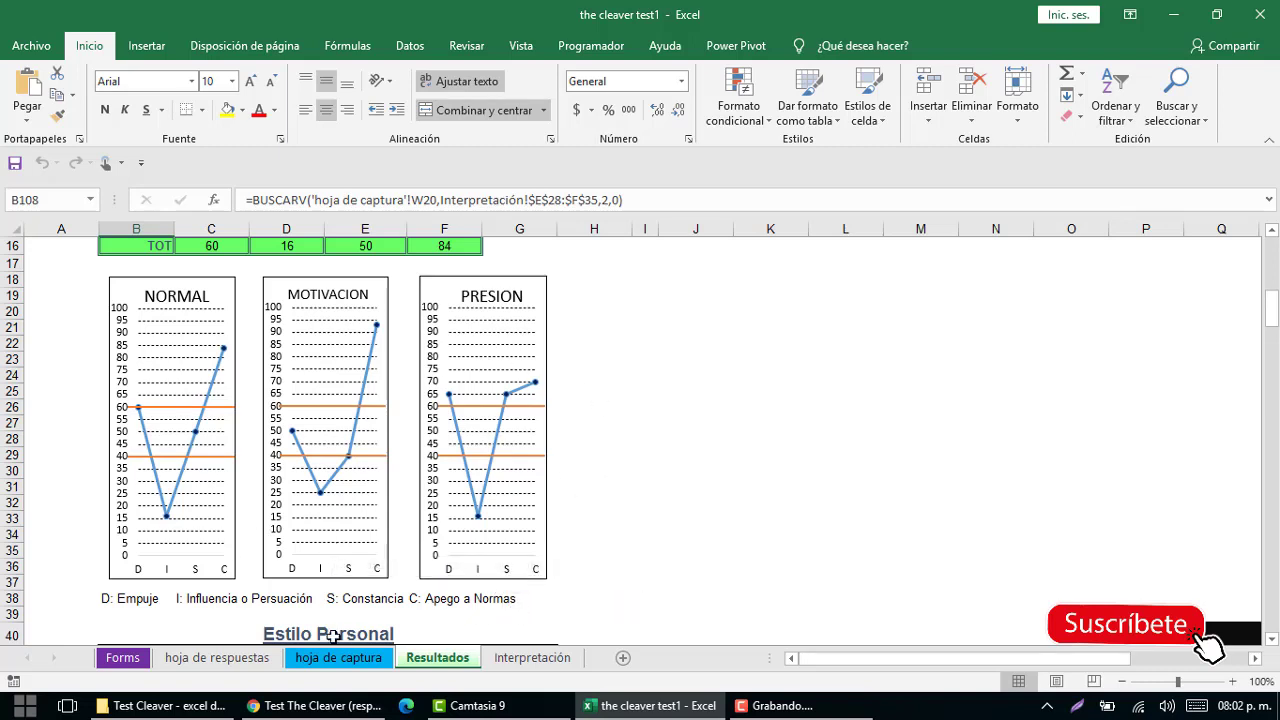
Step: Switch through the Cleaver folder and responses spreadsheet to the Test The Cleaver form editor
{"action": "left_click", "coordinate": [165, 705]}
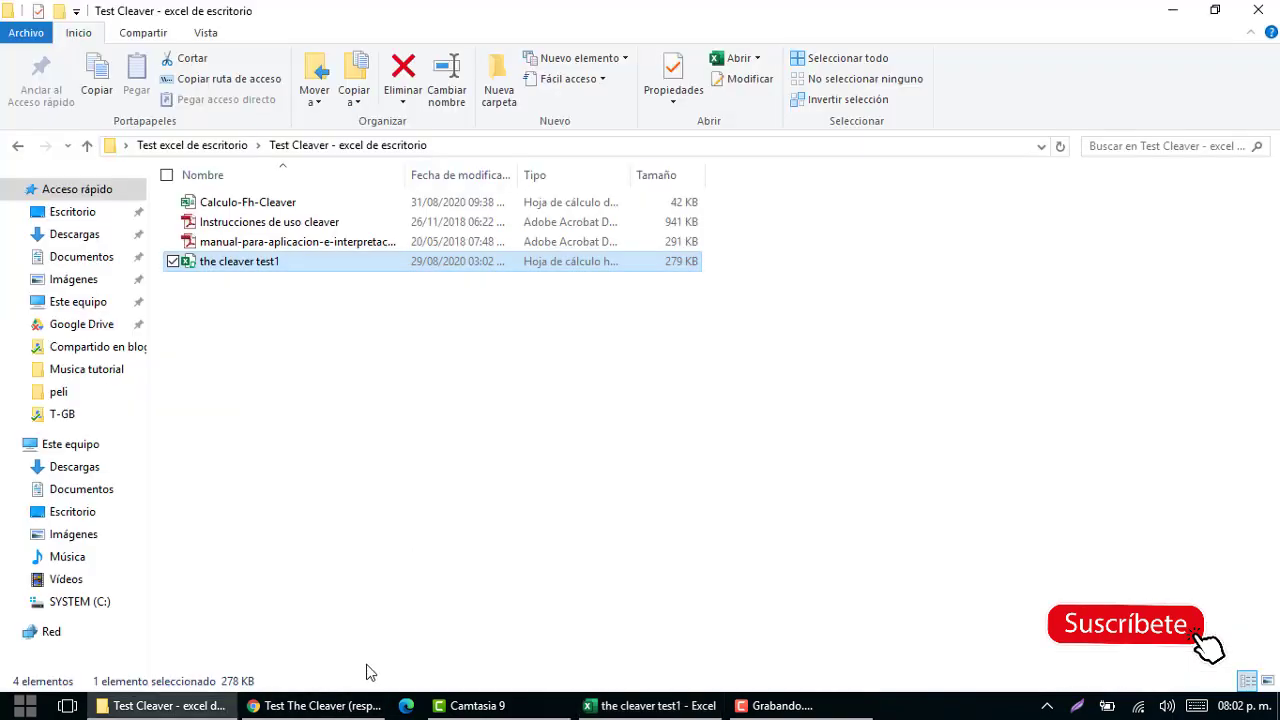
{"action": "left_click", "coordinate": [346, 706]}
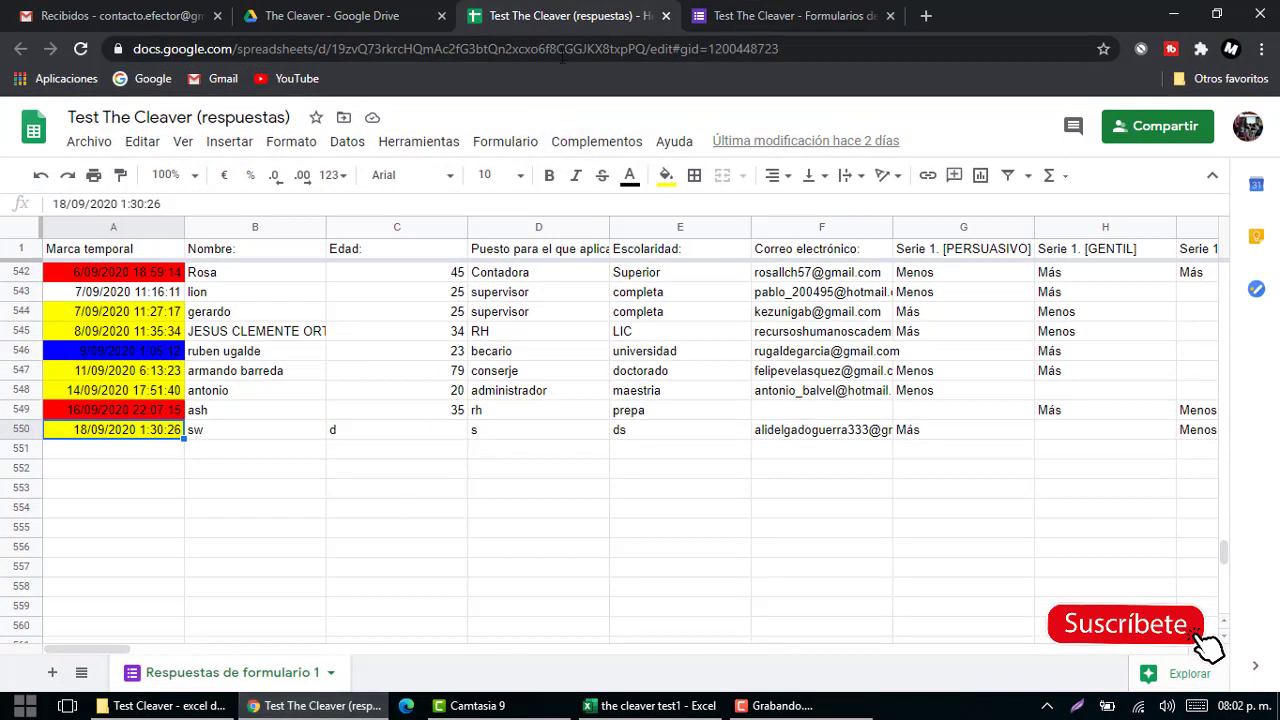
{"action": "left_click", "coordinate": [735, 12]}
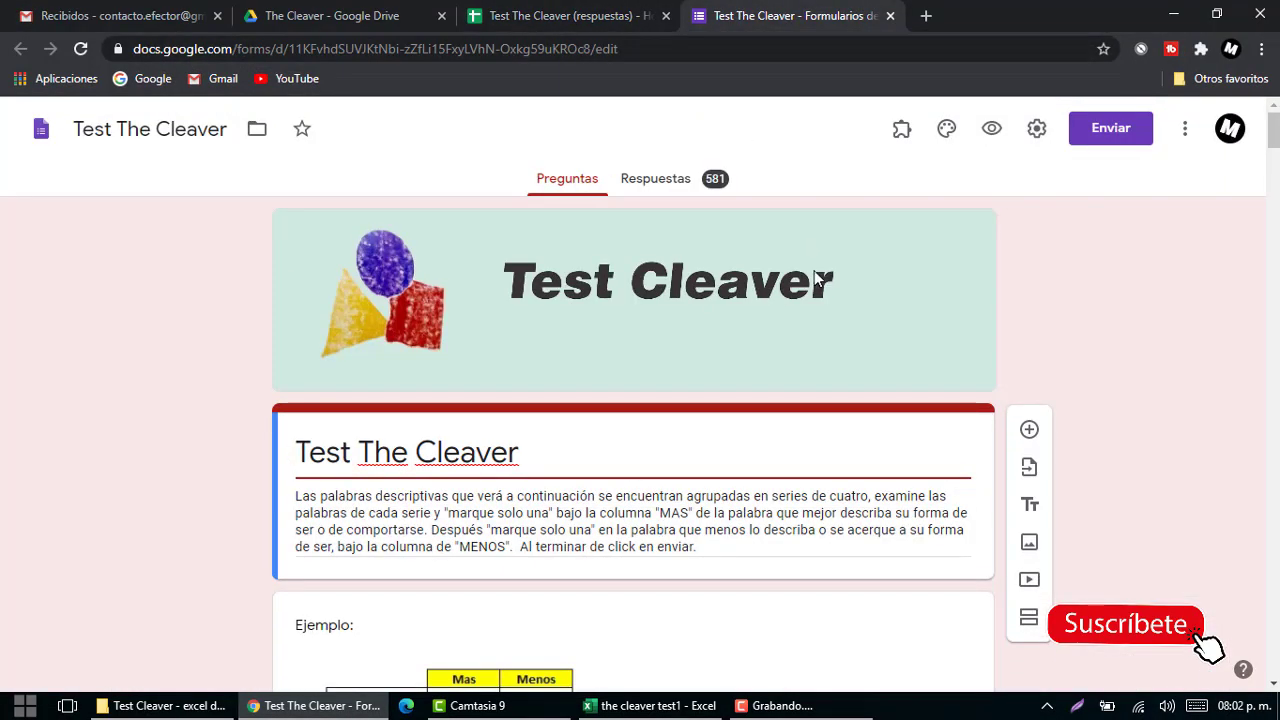
Step: Look through the Test The Cleaver form editor and open its respondent preview in a new tab
{"action": "scroll", "coordinate": [809, 269], "scroll_direction": "down", "scroll_amount": 1}
{"action": "scroll", "coordinate": [809, 269], "scroll_direction": "down", "scroll_amount": 1}
{"action": "scroll", "coordinate": [809, 269], "scroll_direction": "up", "scroll_amount": 1}
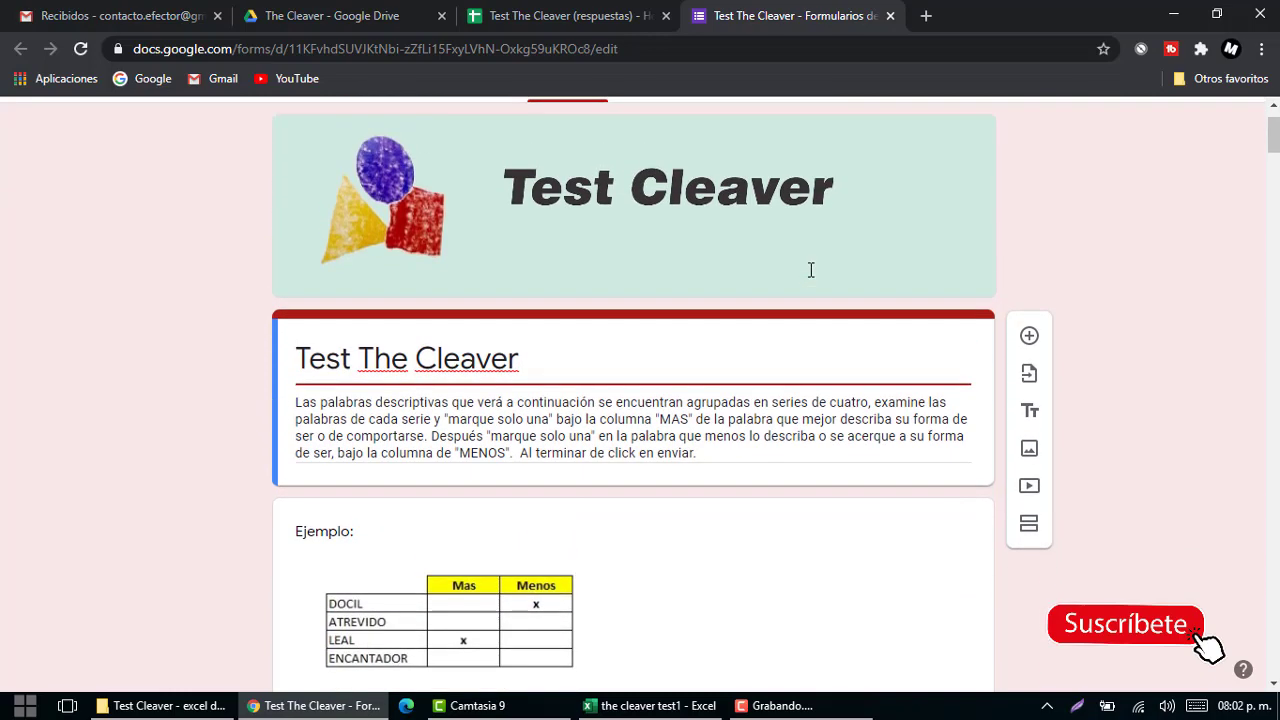
{"action": "scroll", "coordinate": [808, 276], "scroll_direction": "down", "scroll_amount": 1}
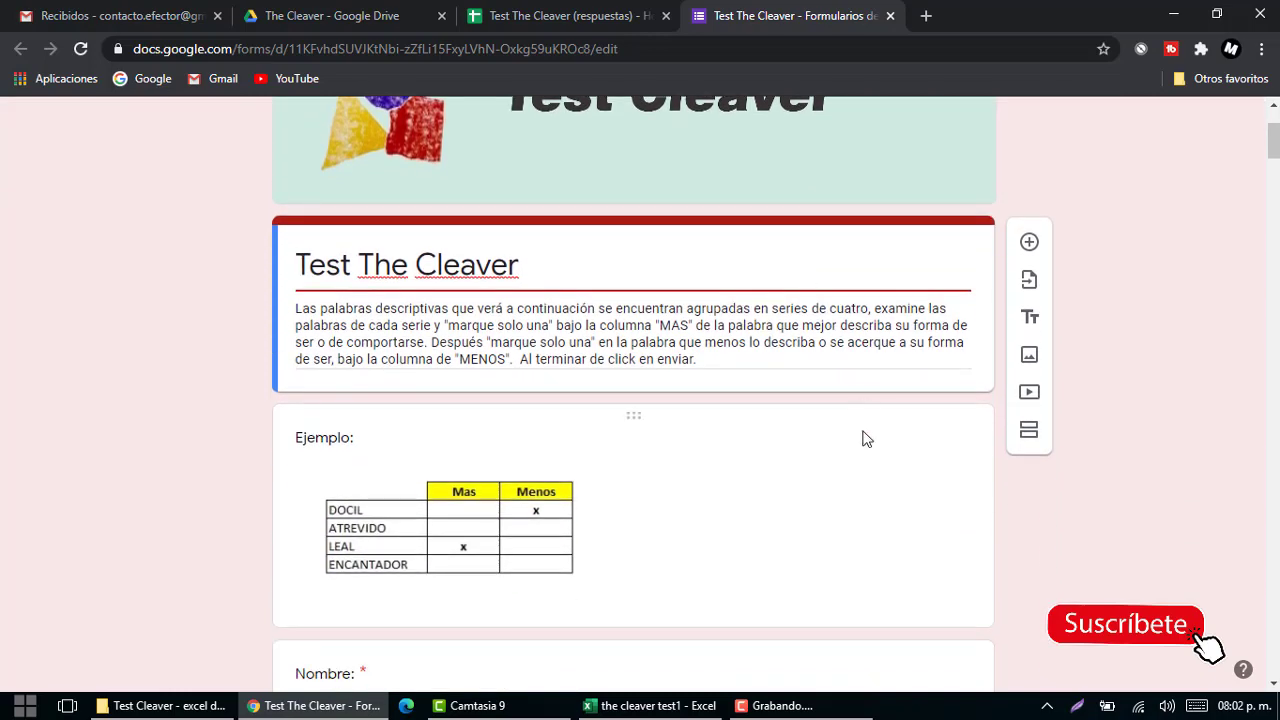
{"action": "scroll", "coordinate": [869, 451], "scroll_direction": "down", "scroll_amount": 2}
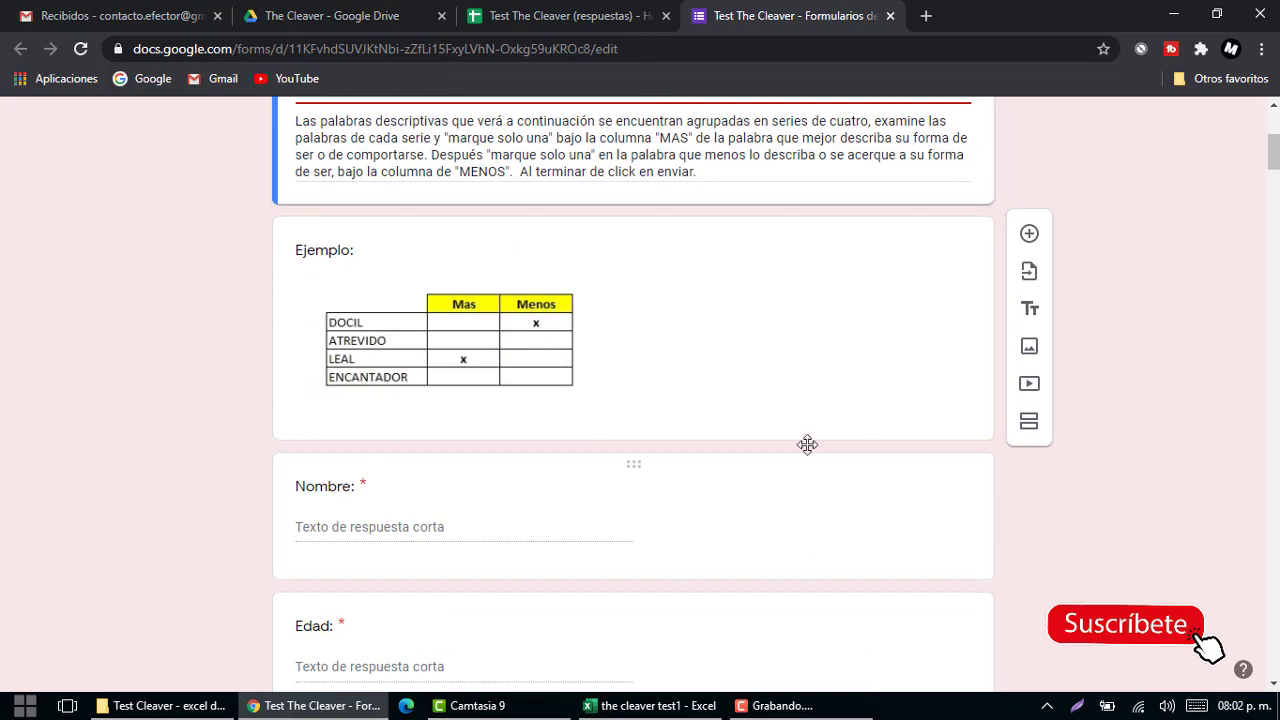
{"action": "scroll", "coordinate": [832, 312], "scroll_direction": "up", "scroll_amount": 2}
{"action": "scroll", "coordinate": [833, 312], "scroll_direction": "up", "scroll_amount": 3}
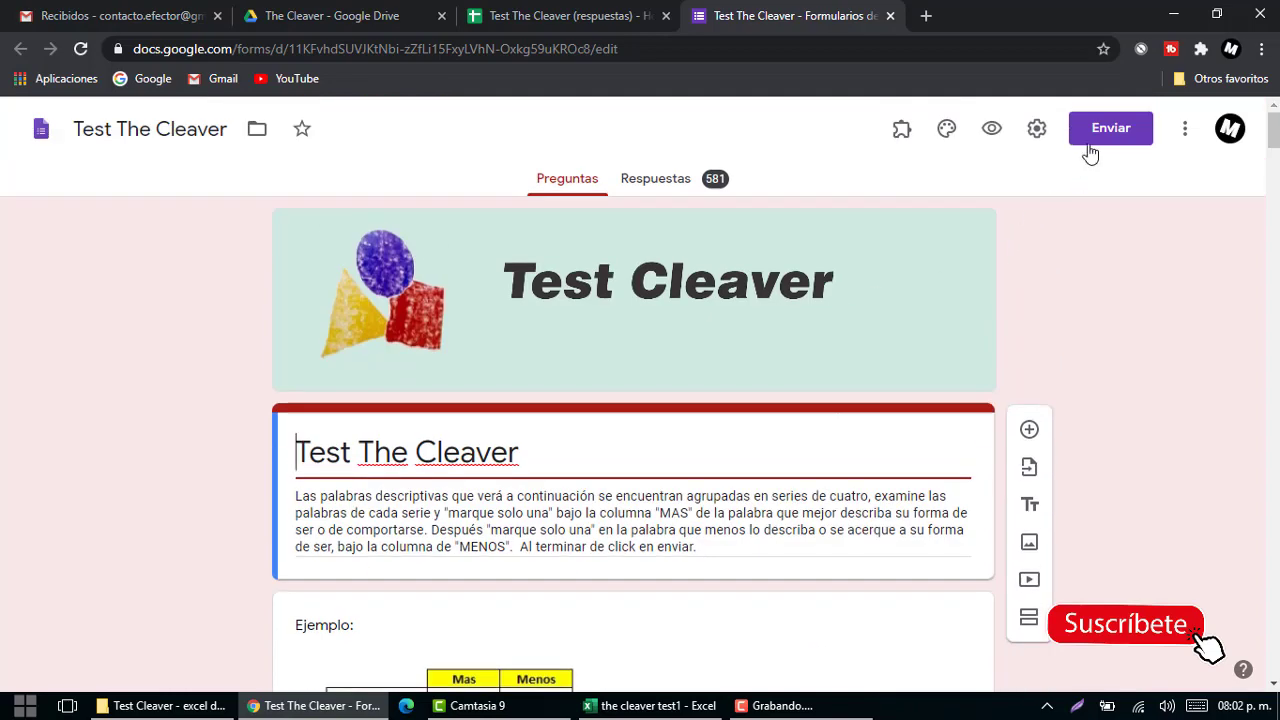
{"action": "left_click", "coordinate": [991, 128]}
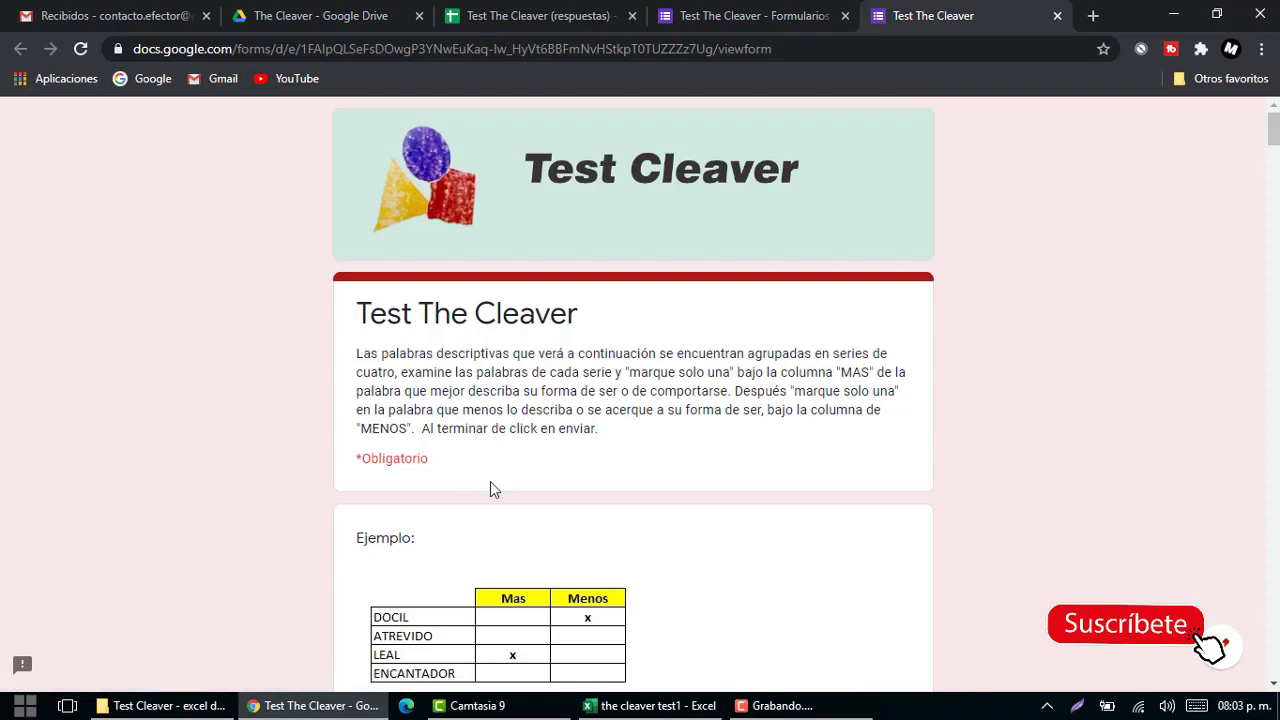
Step: In the form preview, mark PERSUASIVO as Más and HUMILDE as Menos, then return to the responses sheet
{"action": "scroll", "coordinate": [490, 481], "scroll_direction": "down", "scroll_amount": 2}
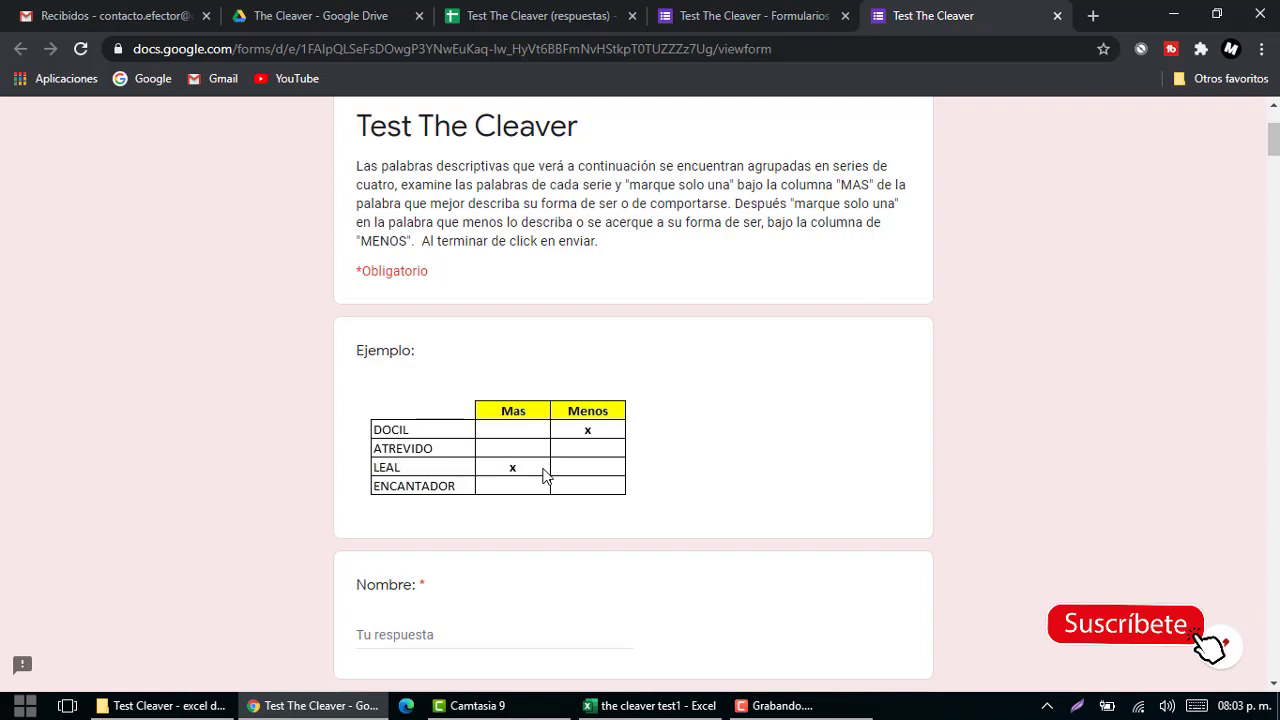
{"action": "scroll", "coordinate": [541, 477], "scroll_direction": "down", "scroll_amount": 2}
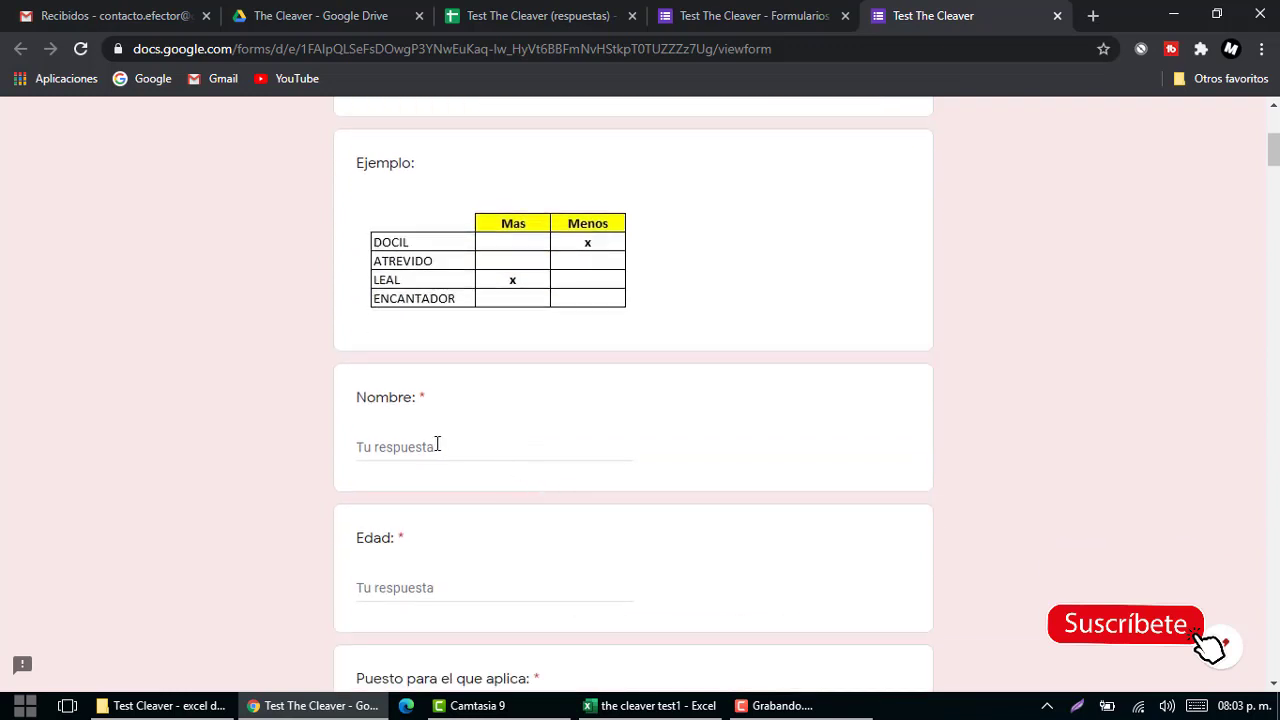
{"action": "scroll", "coordinate": [437, 444], "scroll_direction": "down", "scroll_amount": 2}
{"action": "scroll", "coordinate": [431, 445], "scroll_direction": "down", "scroll_amount": 2}
{"action": "scroll", "coordinate": [408, 432], "scroll_direction": "down", "scroll_amount": 2}
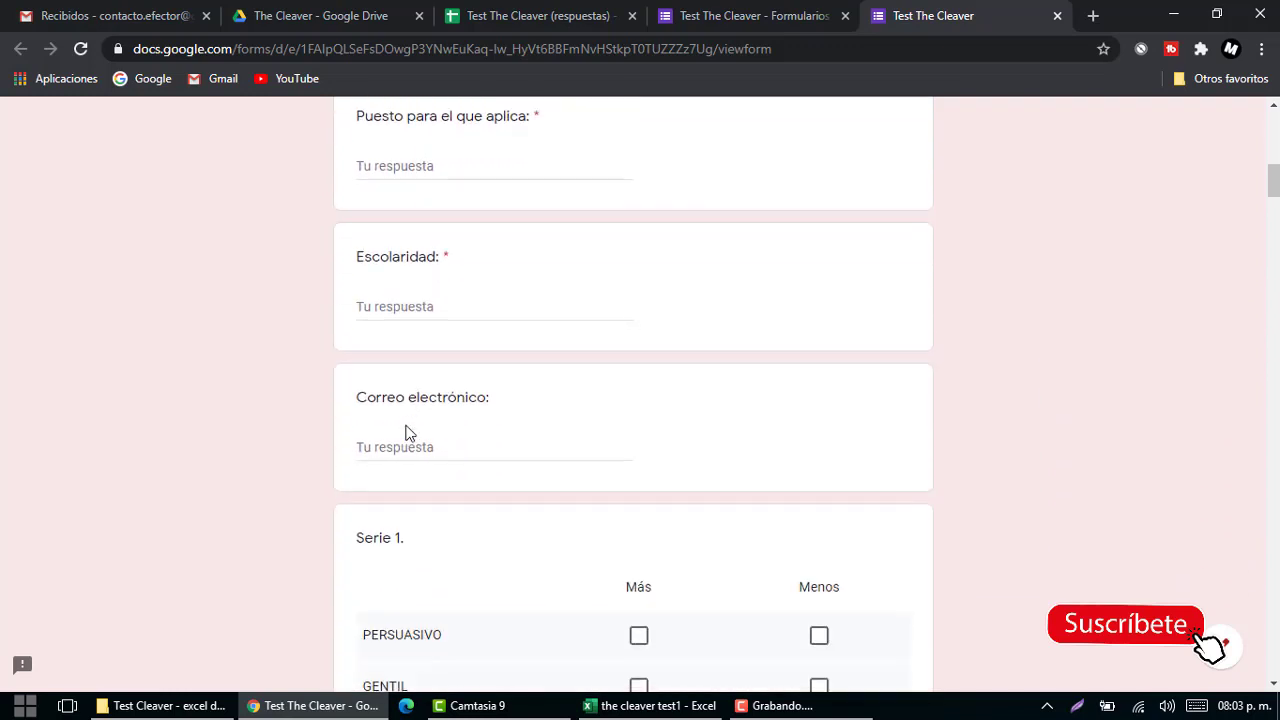
{"action": "scroll", "coordinate": [405, 432], "scroll_direction": "down", "scroll_amount": 2}
{"action": "scroll", "coordinate": [405, 432], "scroll_direction": "down", "scroll_amount": 2}
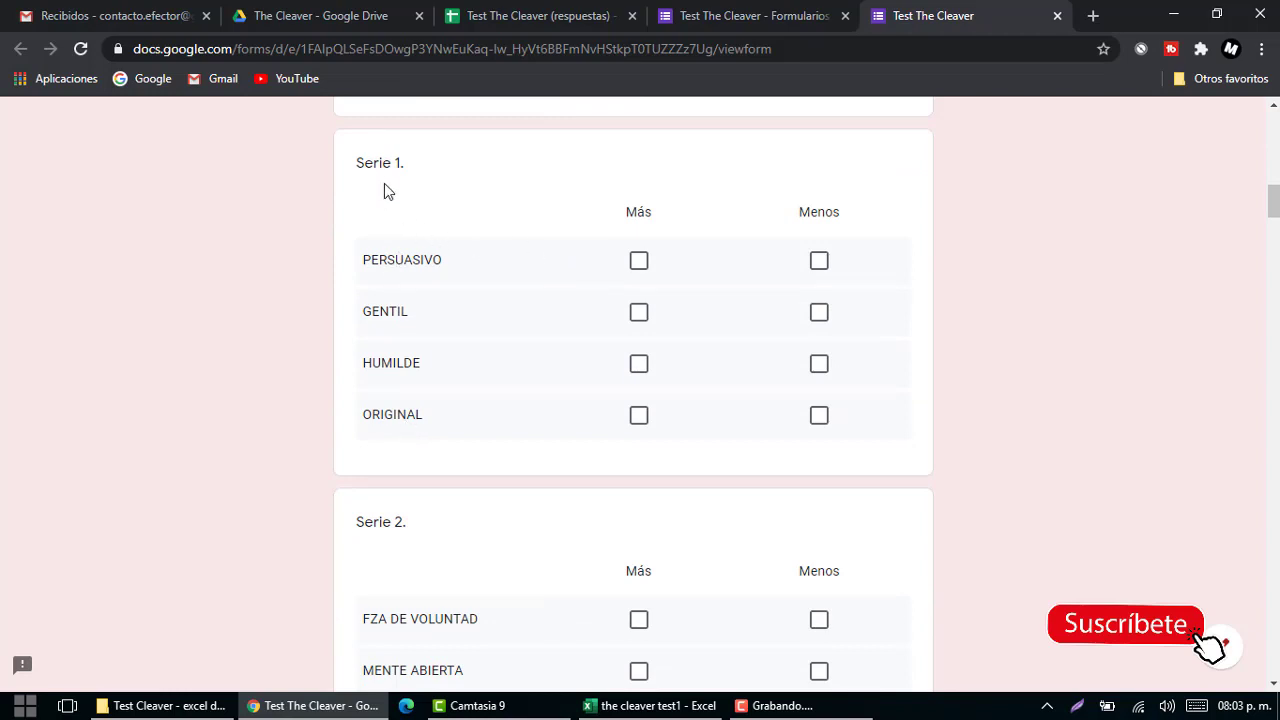
{"action": "left_click", "coordinate": [644, 263]}
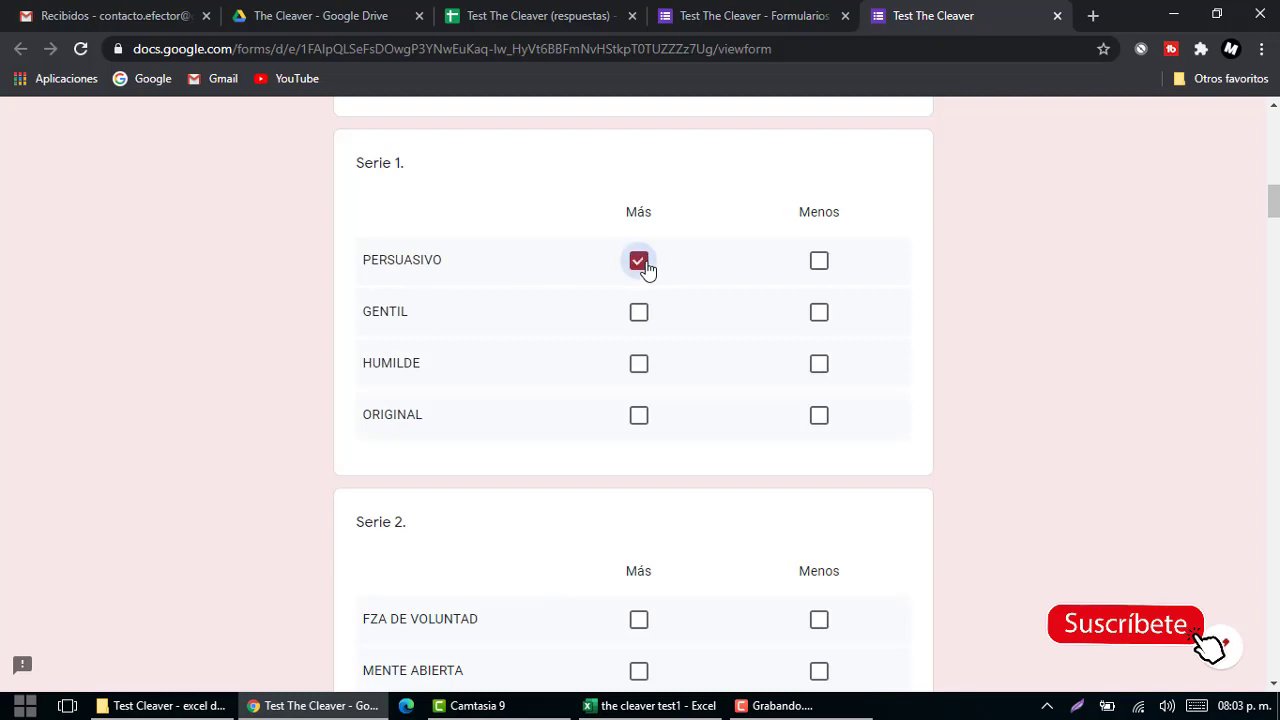
{"action": "left_click", "coordinate": [818, 365]}
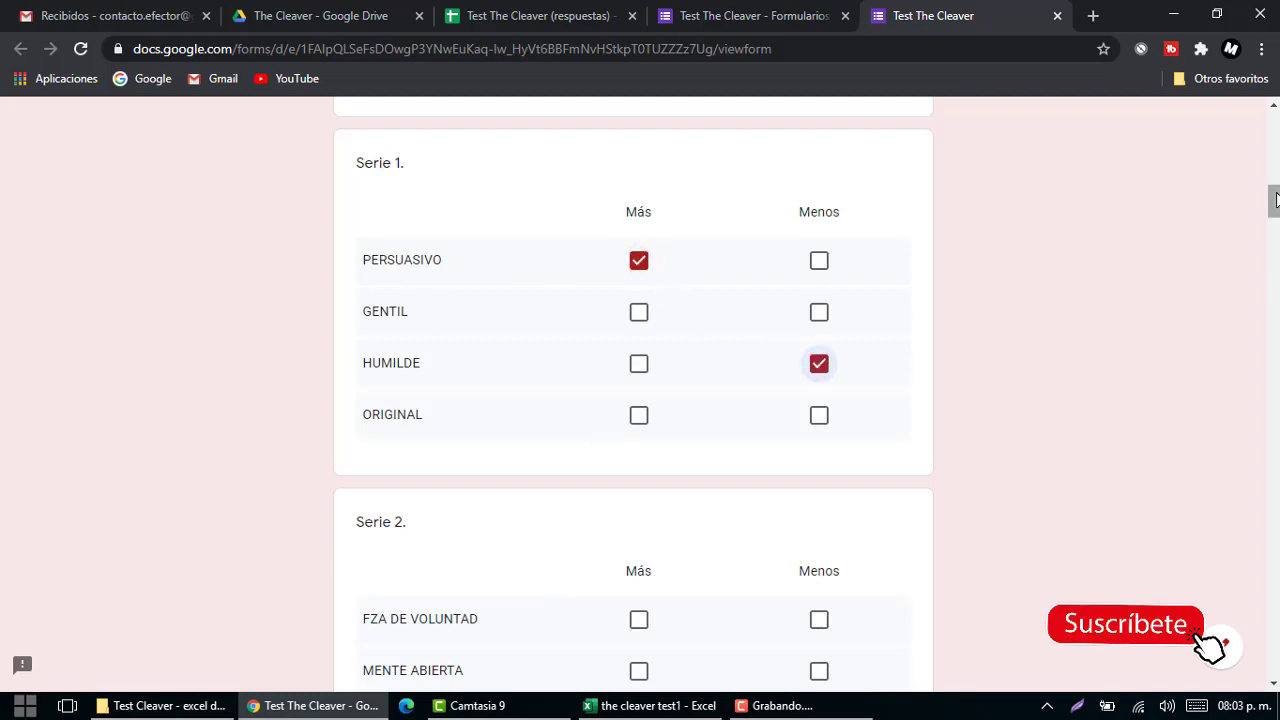
{"action": "left_click_drag", "start_coordinate": [1273, 200], "coordinate": [1273, 660]}
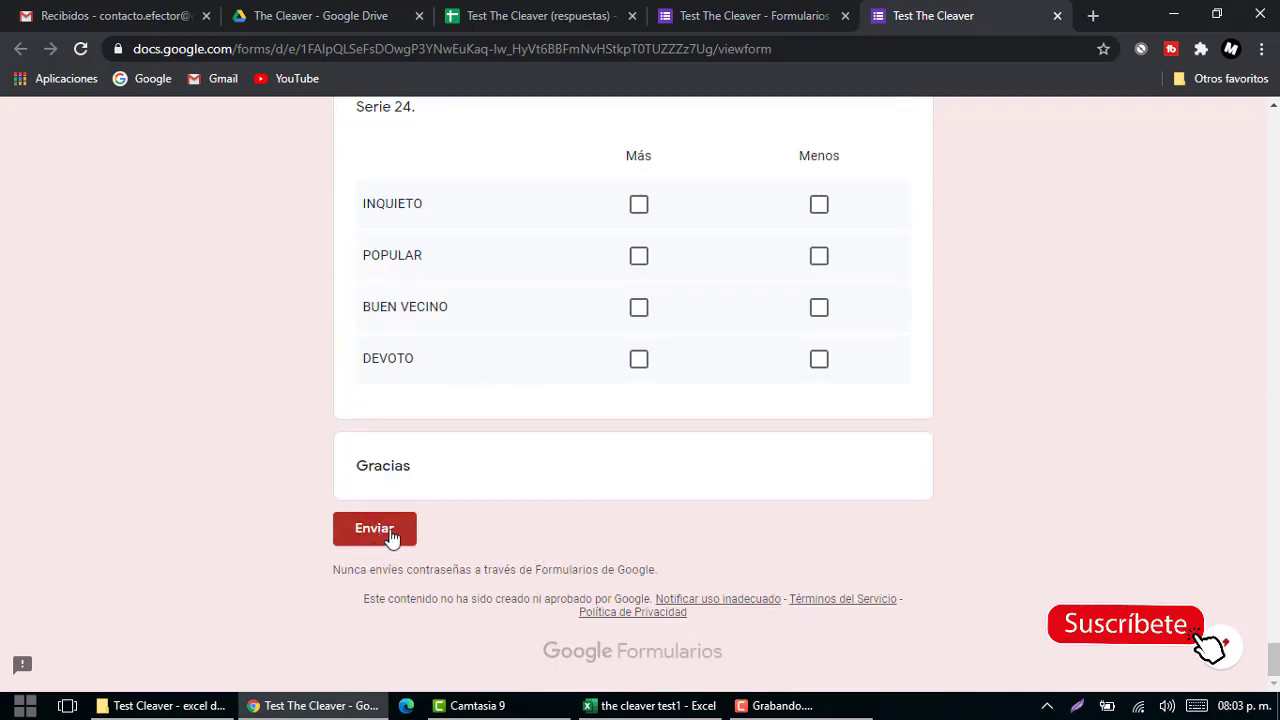
{"action": "left_click", "coordinate": [515, 18]}
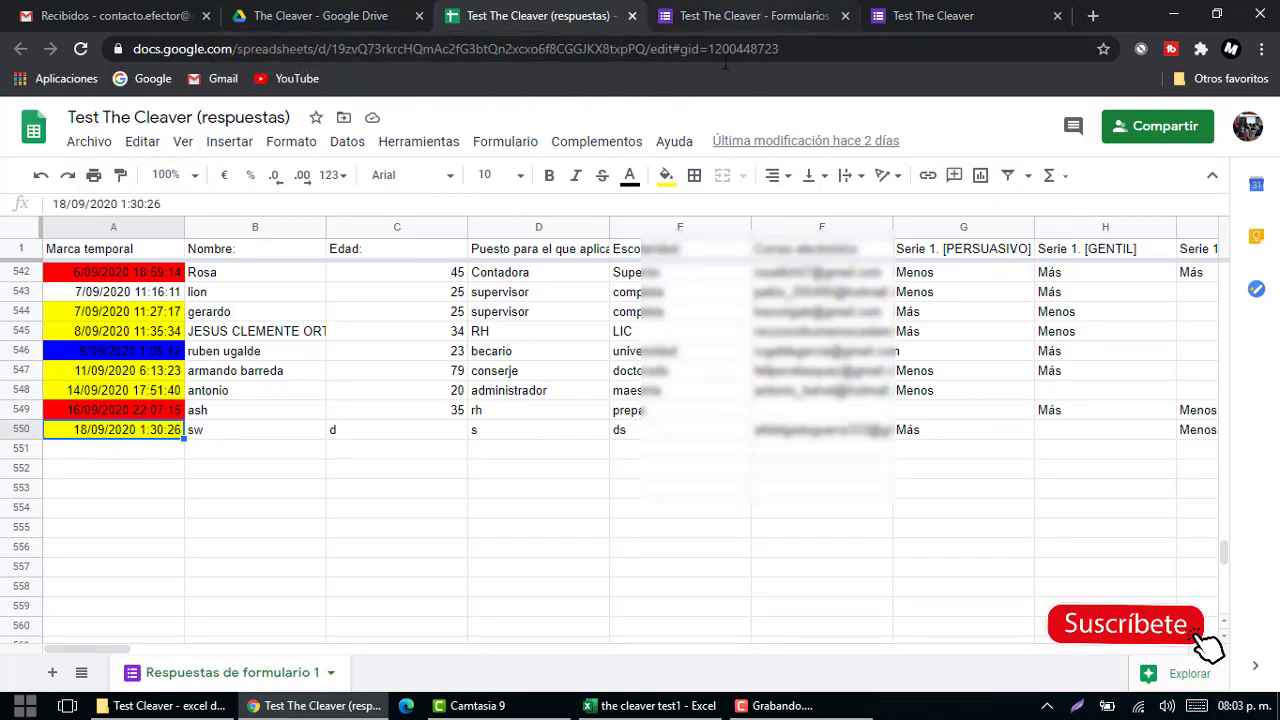
Step: Select the latest response across row 550 from A550, copy it, and switch back to Excel
{"action": "left_click", "coordinate": [152, 451]}
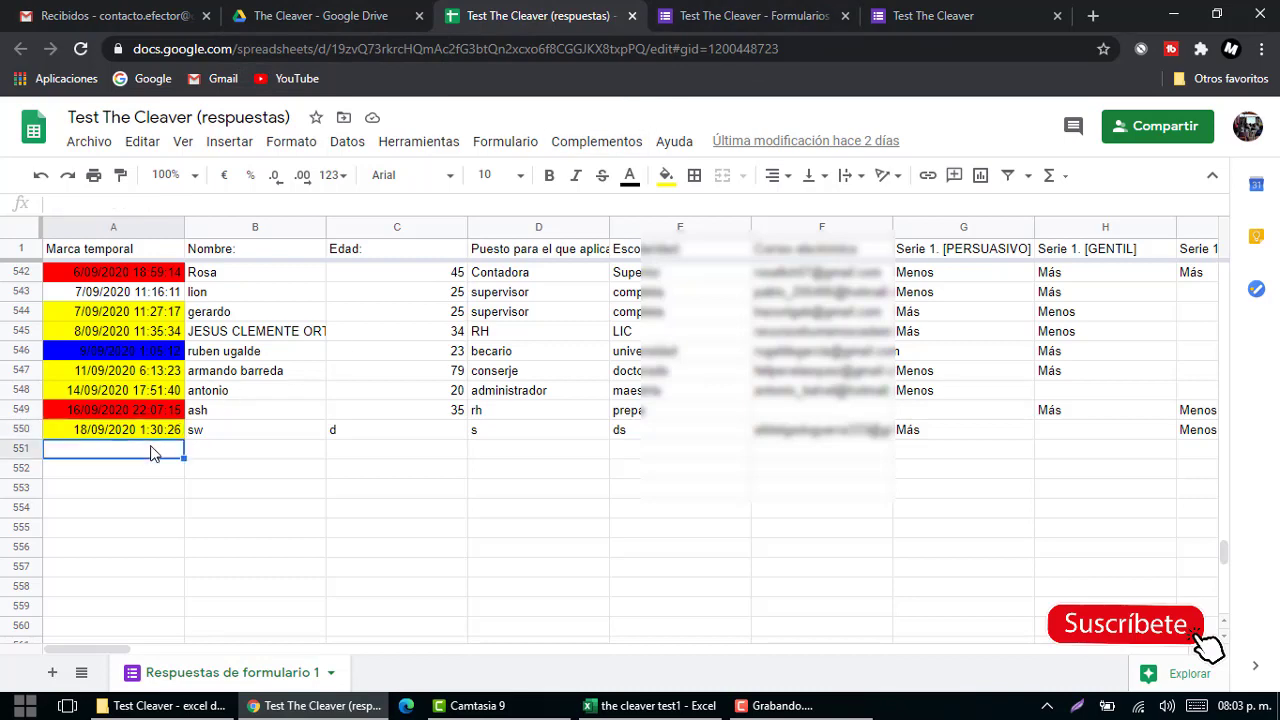
{"action": "left_click", "coordinate": [153, 434]}
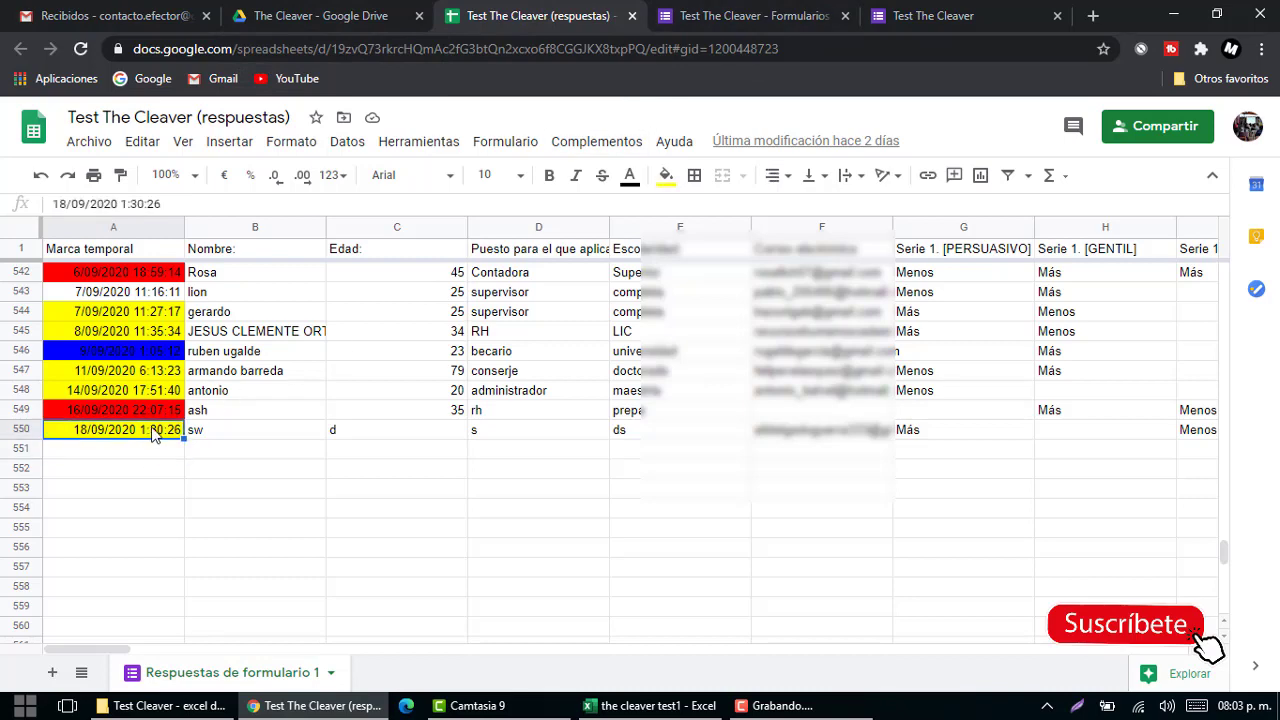
{"action": "key", "text": "ctrl+shift+Right"}
{"action": "key", "text": "ctrl+shift+Right"}
{"action": "key", "text": "ctrl+shift+Right"}
{"action": "key", "text": "ctrl+shift+Right"}
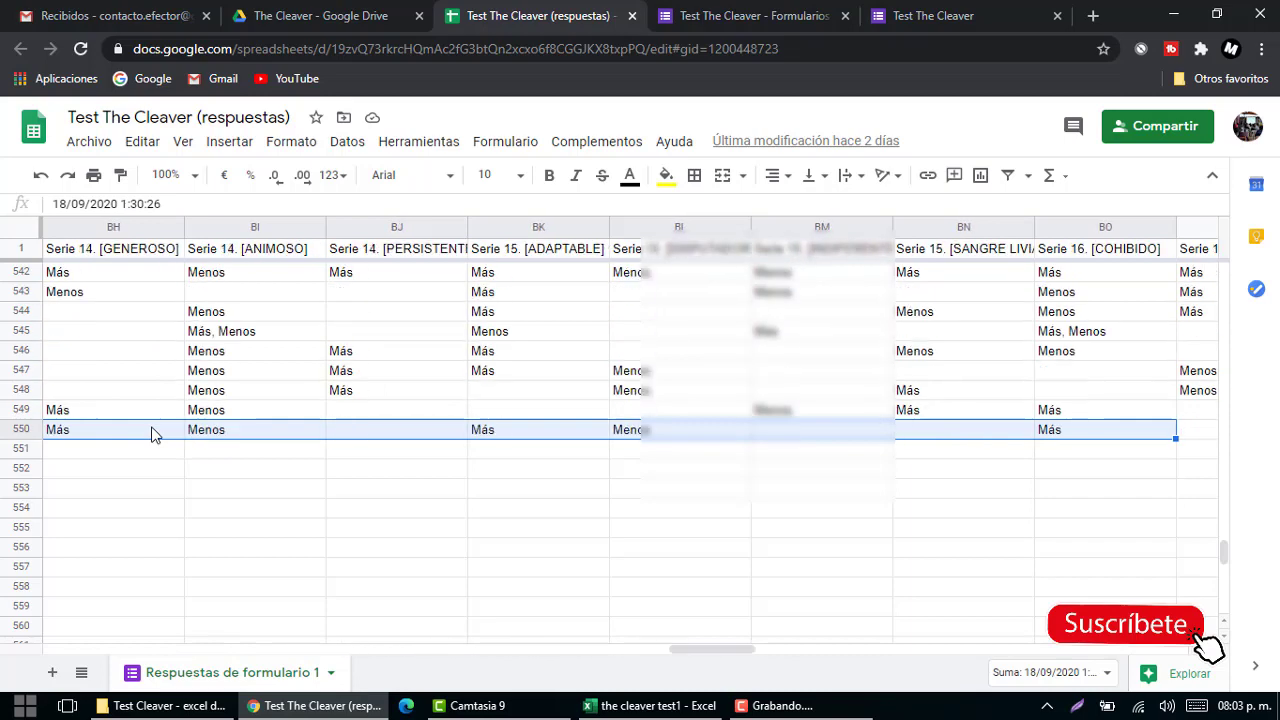
{"action": "key", "text": "ctrl+shift+Right"}
{"action": "key", "text": "ctrl+shift+Right"}
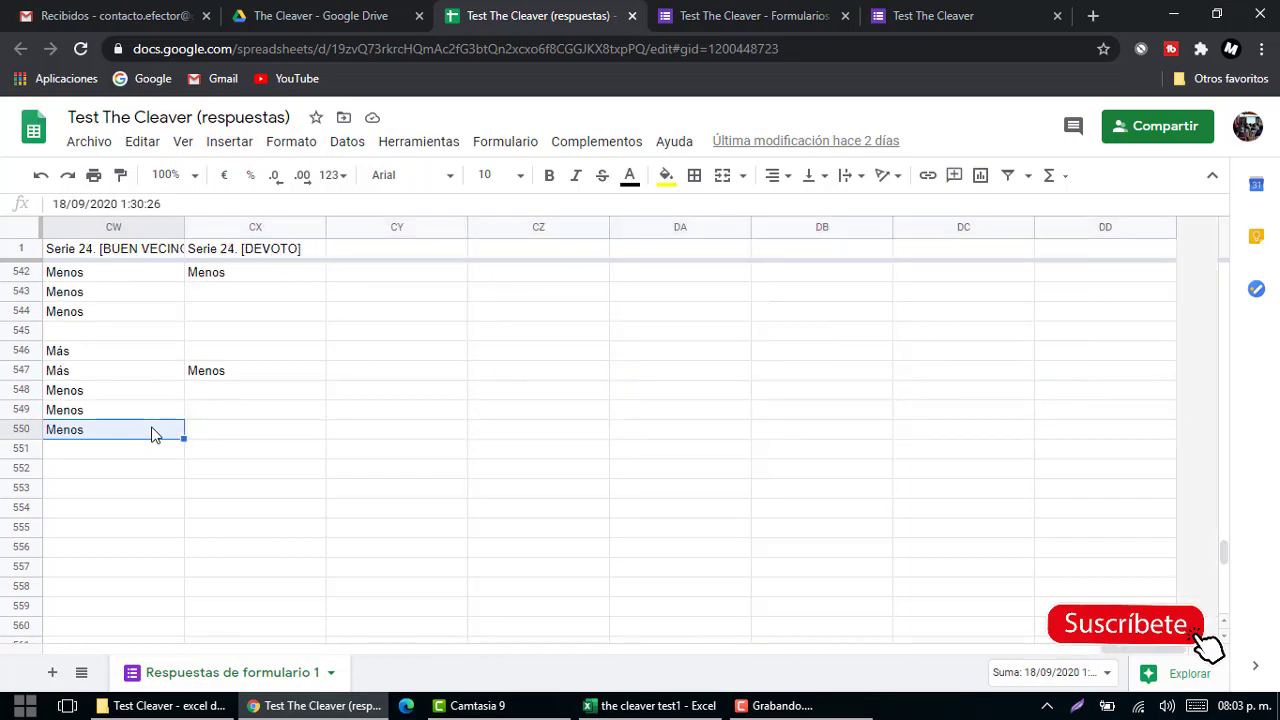
{"action": "left_click", "coordinate": [616, 708]}
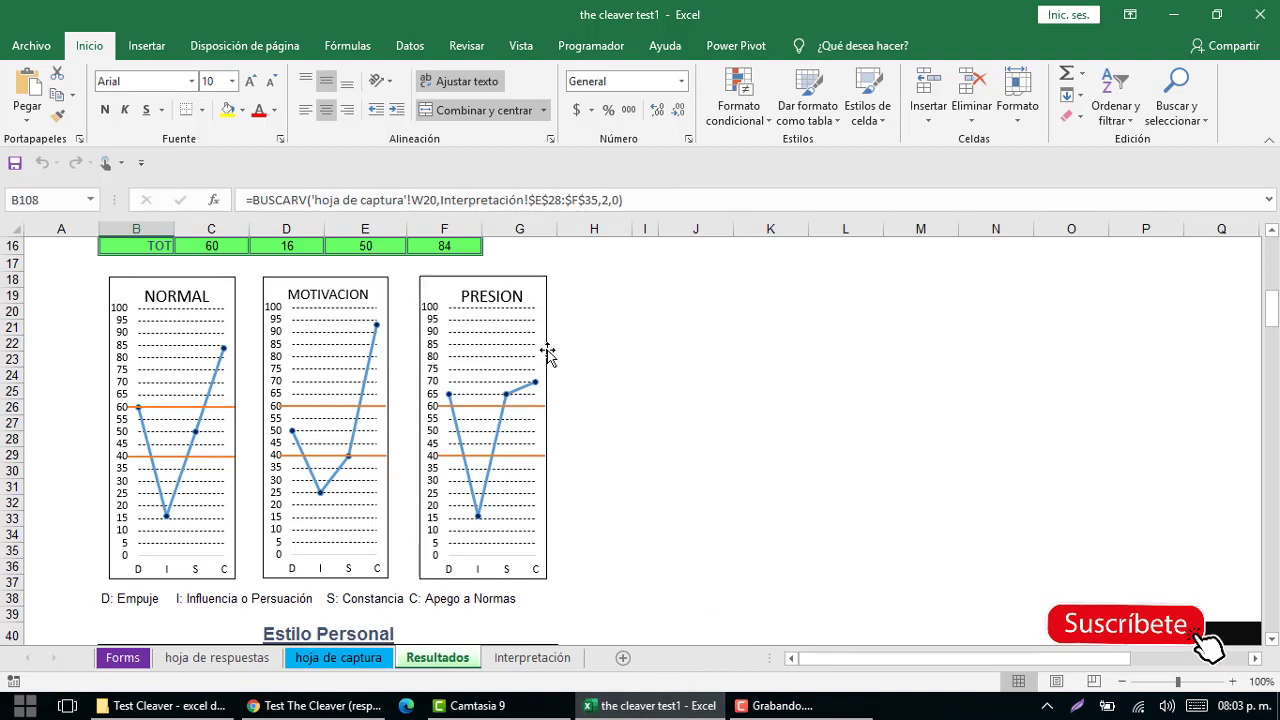
Step: Paste the copied response as plain Texto into row 2 of the Forms sheet
{"action": "scroll", "coordinate": [597, 454], "scroll_direction": "up", "scroll_amount": 4}
{"action": "scroll", "coordinate": [590, 390], "scroll_direction": "up", "scroll_amount": 1}
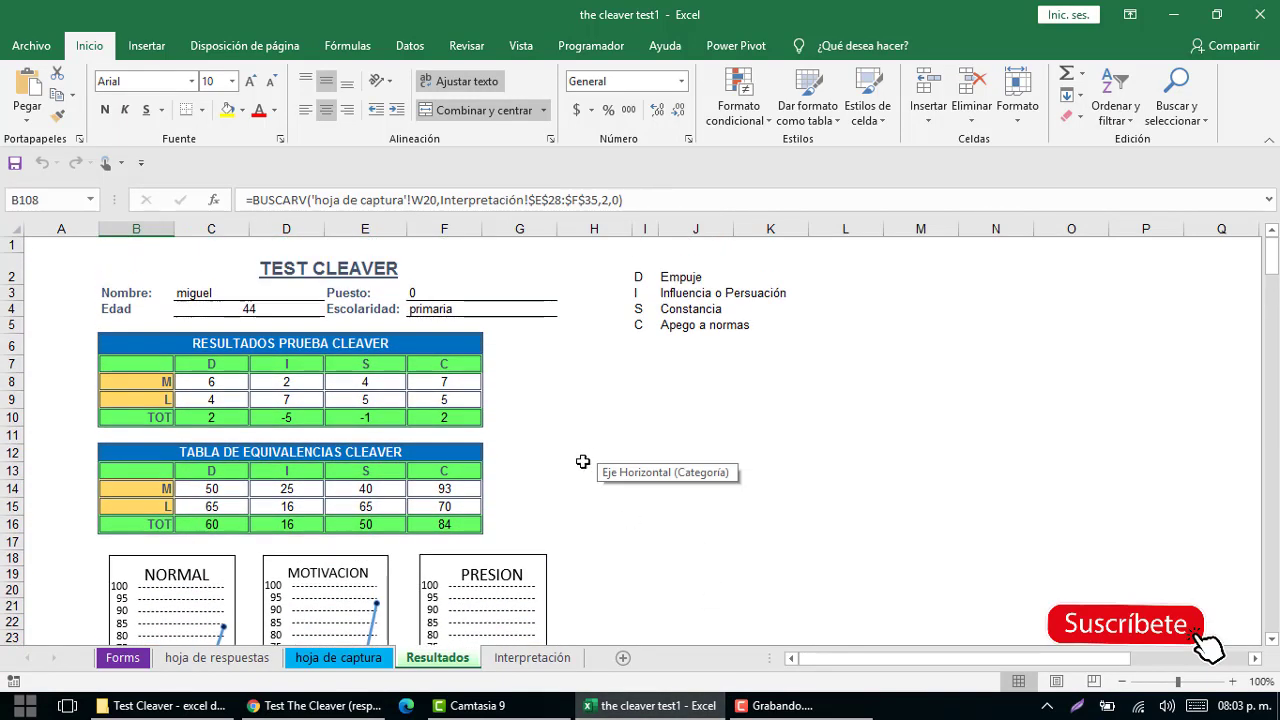
{"action": "left_click", "coordinate": [121, 659]}
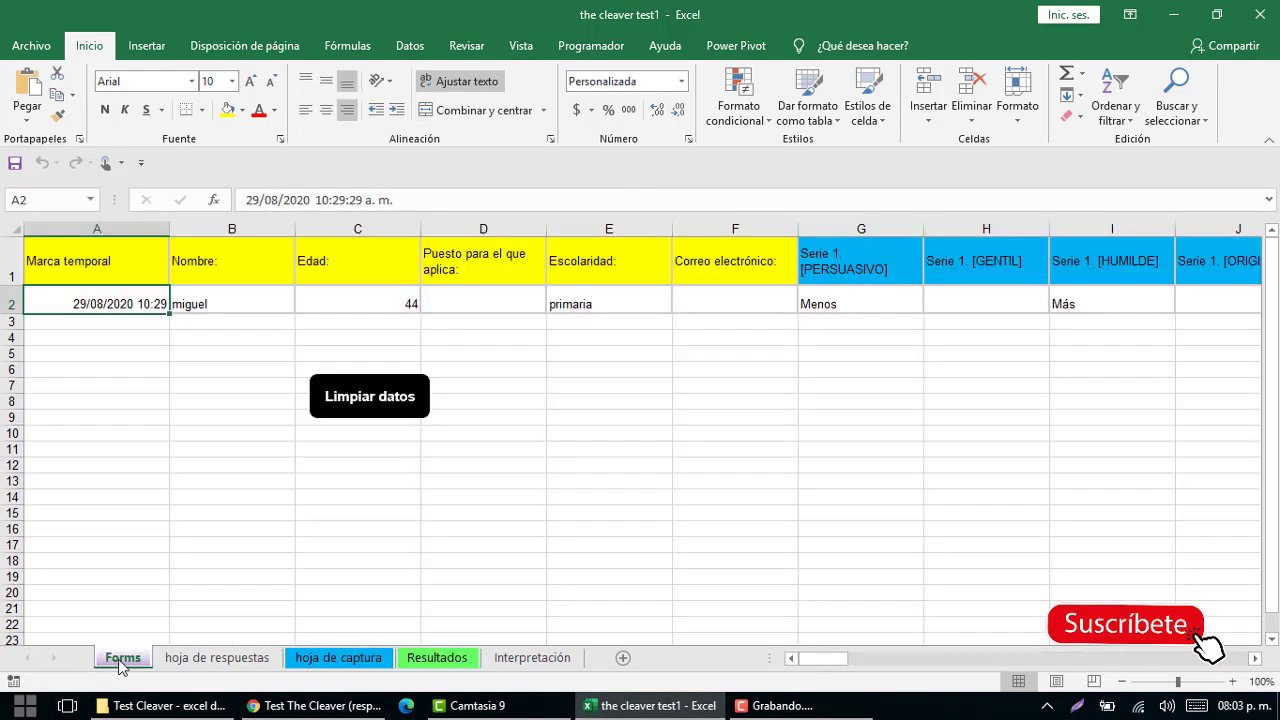
{"action": "left_click", "coordinate": [360, 405]}
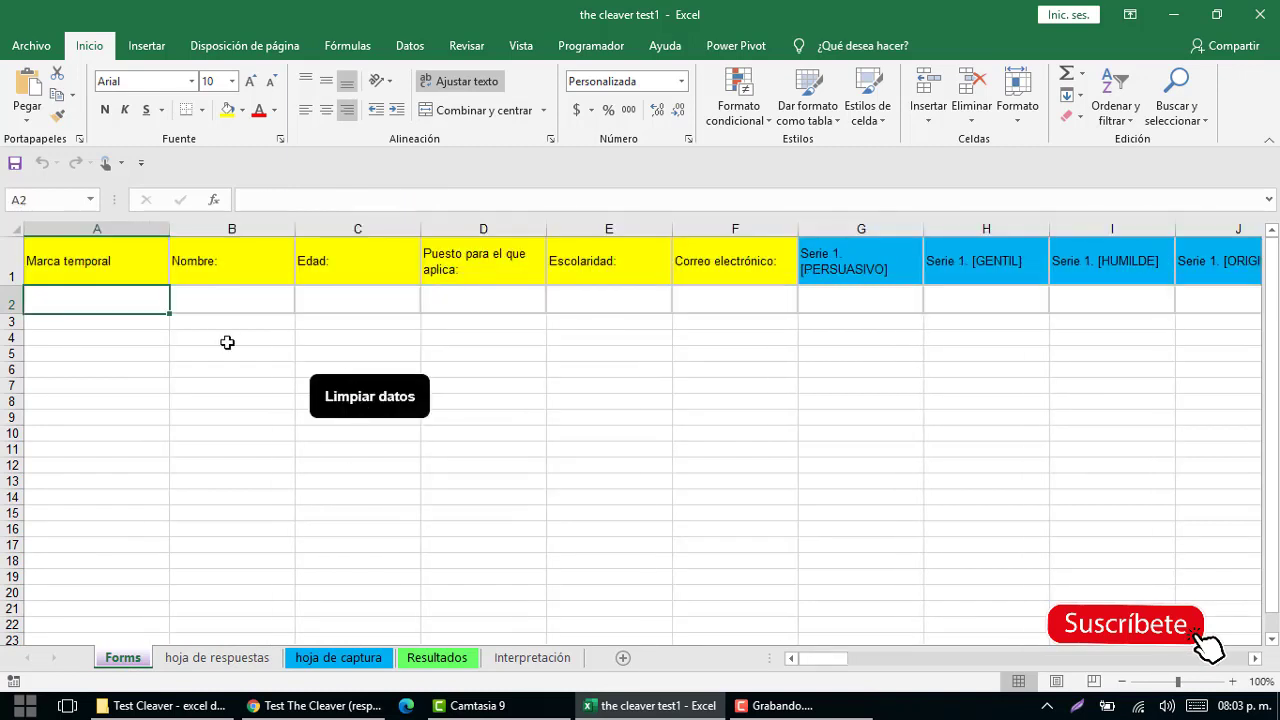
{"action": "key", "text": "ctrl+alt+v"}
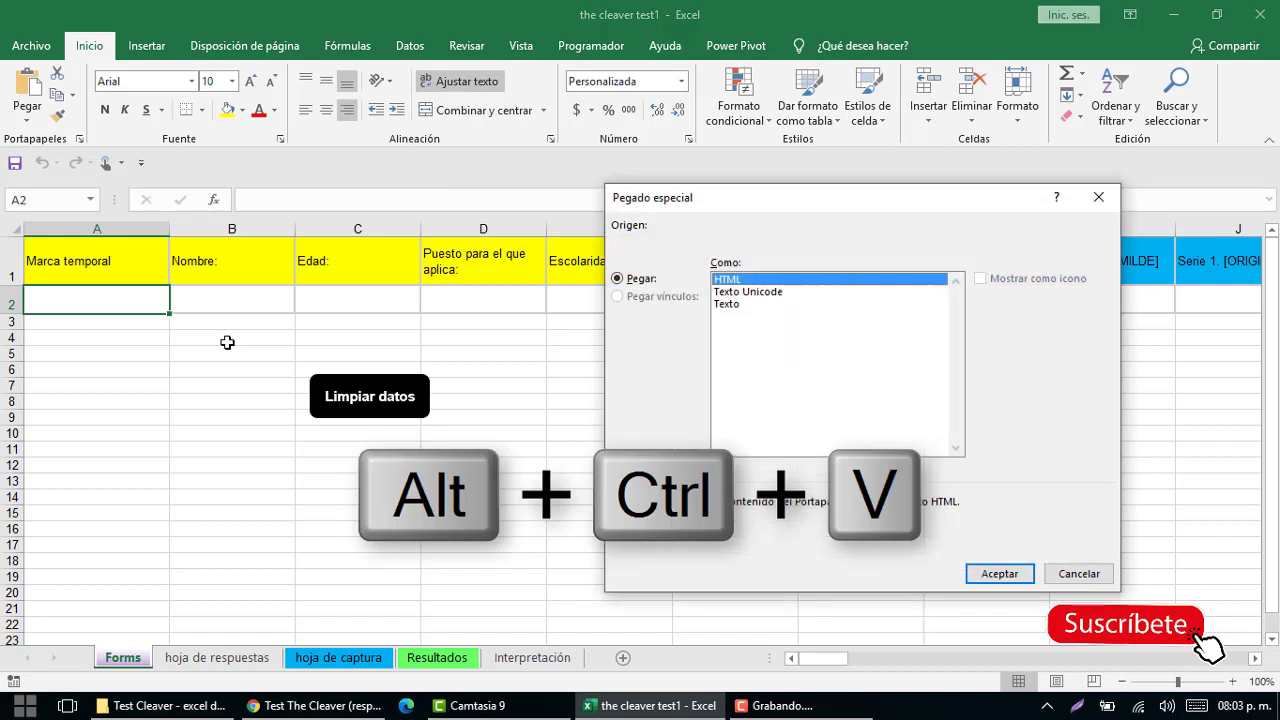
{"action": "key", "text": "Down"}
{"action": "key", "text": "Down"}
{"action": "key", "text": "Return"}
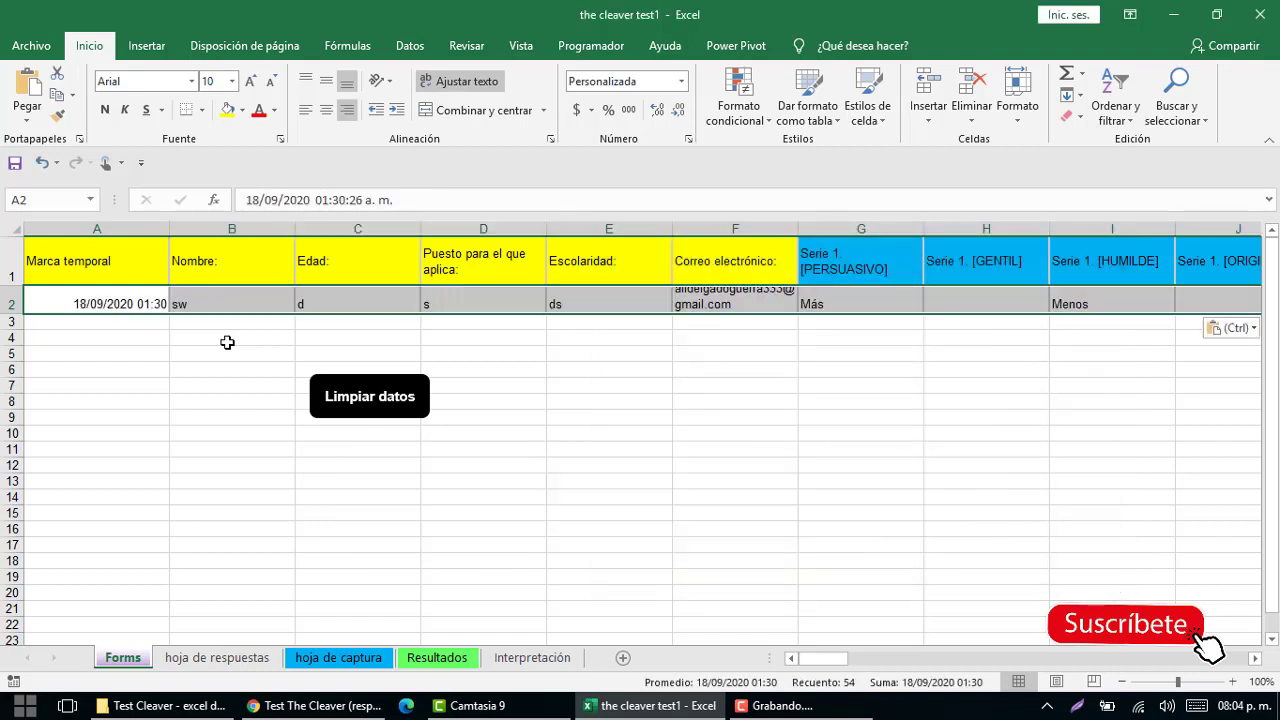
{"action": "left_click", "coordinate": [718, 306]}
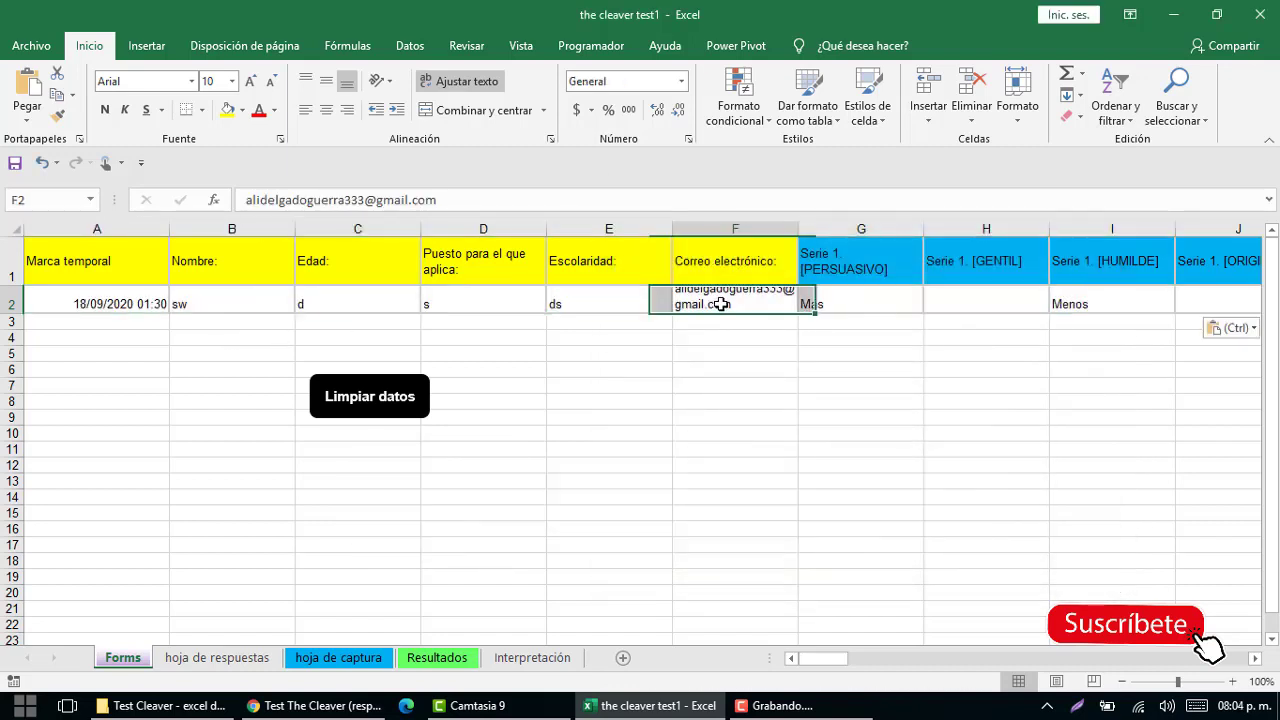
Step: Scroll through the Resultados sheet to review the recalculated tables and charts
{"action": "left_click", "coordinate": [428, 658]}
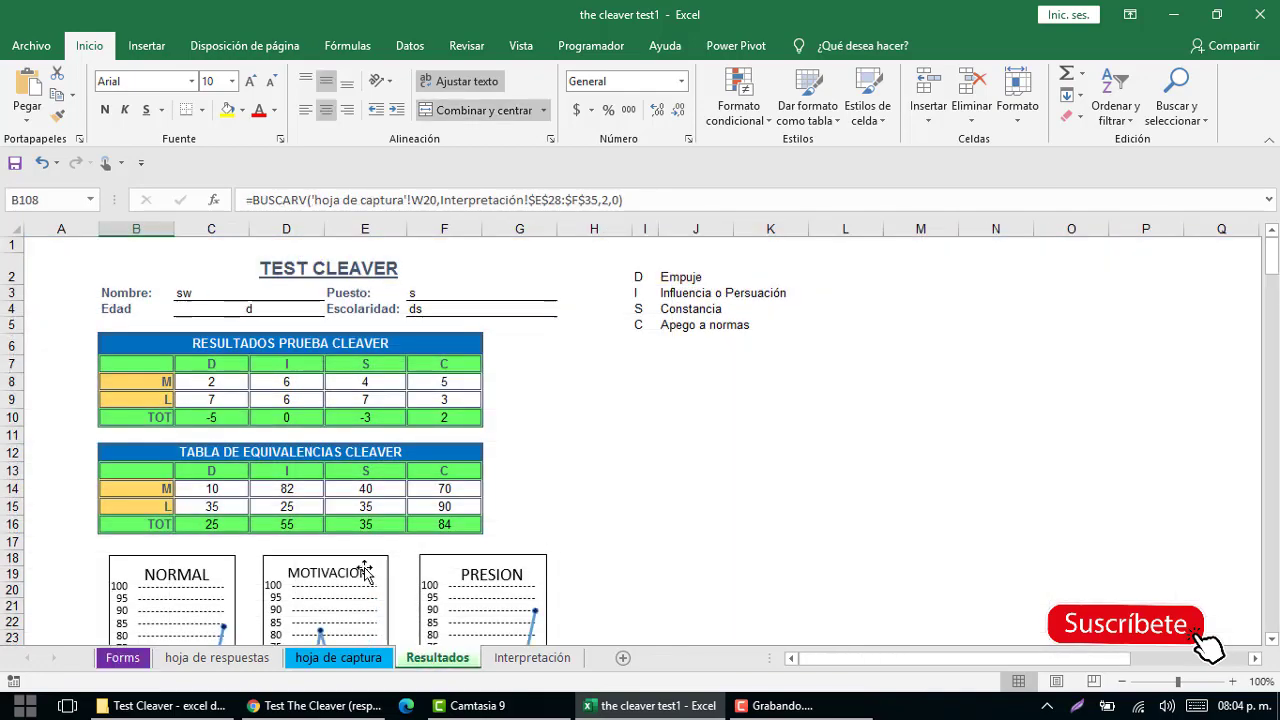
{"action": "scroll", "coordinate": [352, 502], "scroll_direction": "down", "scroll_amount": 3}
{"action": "scroll", "coordinate": [330, 540], "scroll_direction": "down", "scroll_amount": 2}
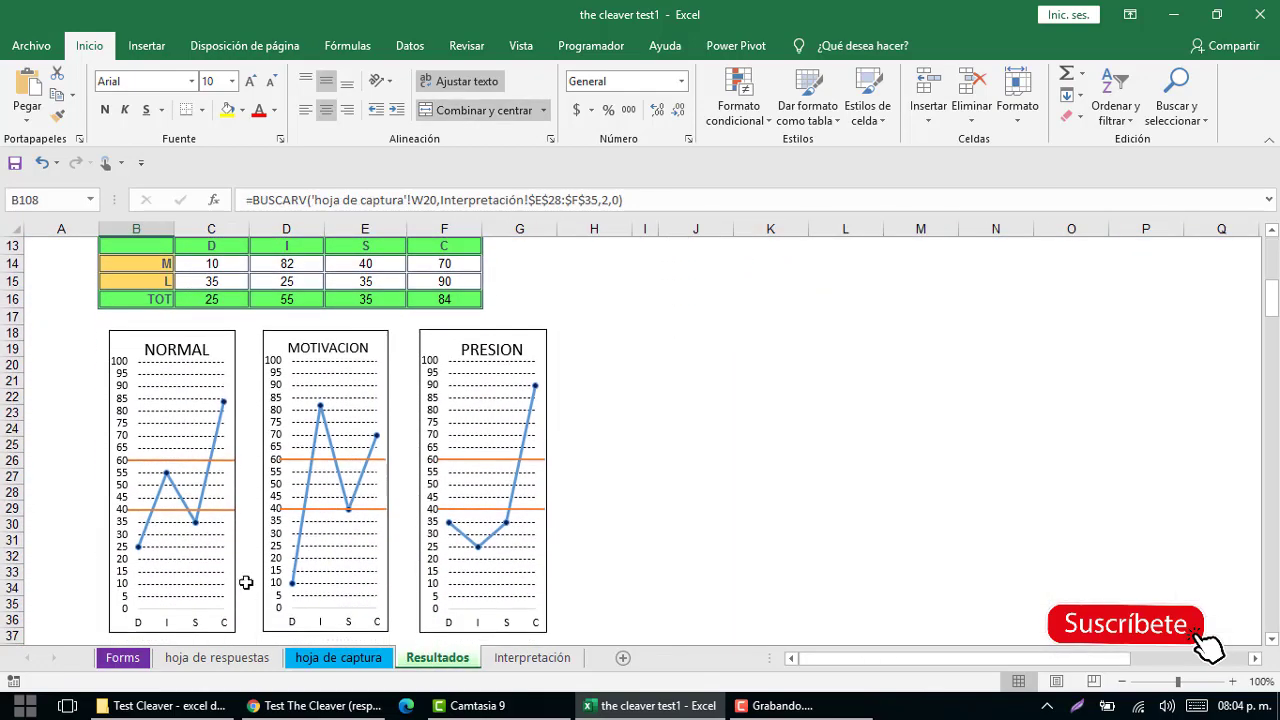
{"action": "scroll", "coordinate": [194, 470], "scroll_direction": "up", "scroll_amount": 2}
{"action": "scroll", "coordinate": [194, 478], "scroll_direction": "up", "scroll_amount": 4}
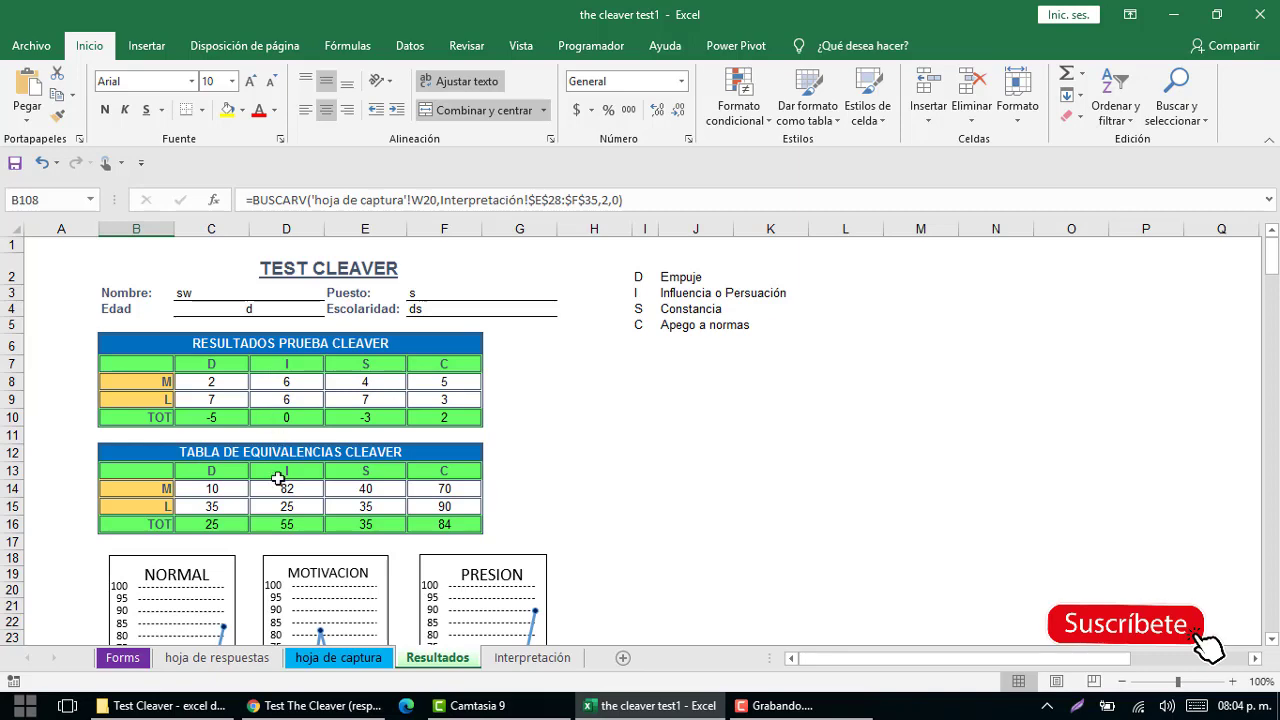
{"action": "left_click", "coordinate": [187, 713]}
Step: Open Calculo-Fh-Cleaver with editing enabled and look over the 1. MUY BAJO to 4. ALTO rating scale
{"action": "left_click", "coordinate": [284, 207]}
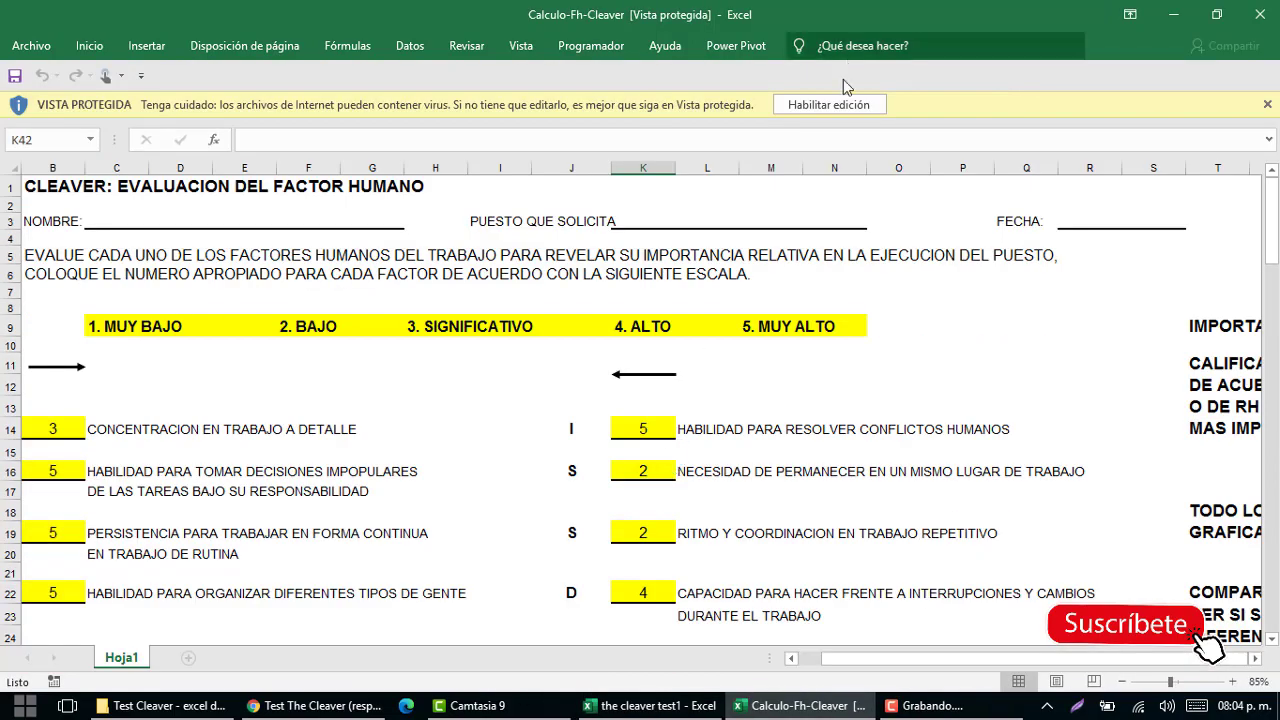
{"action": "left_click", "coordinate": [828, 104]}
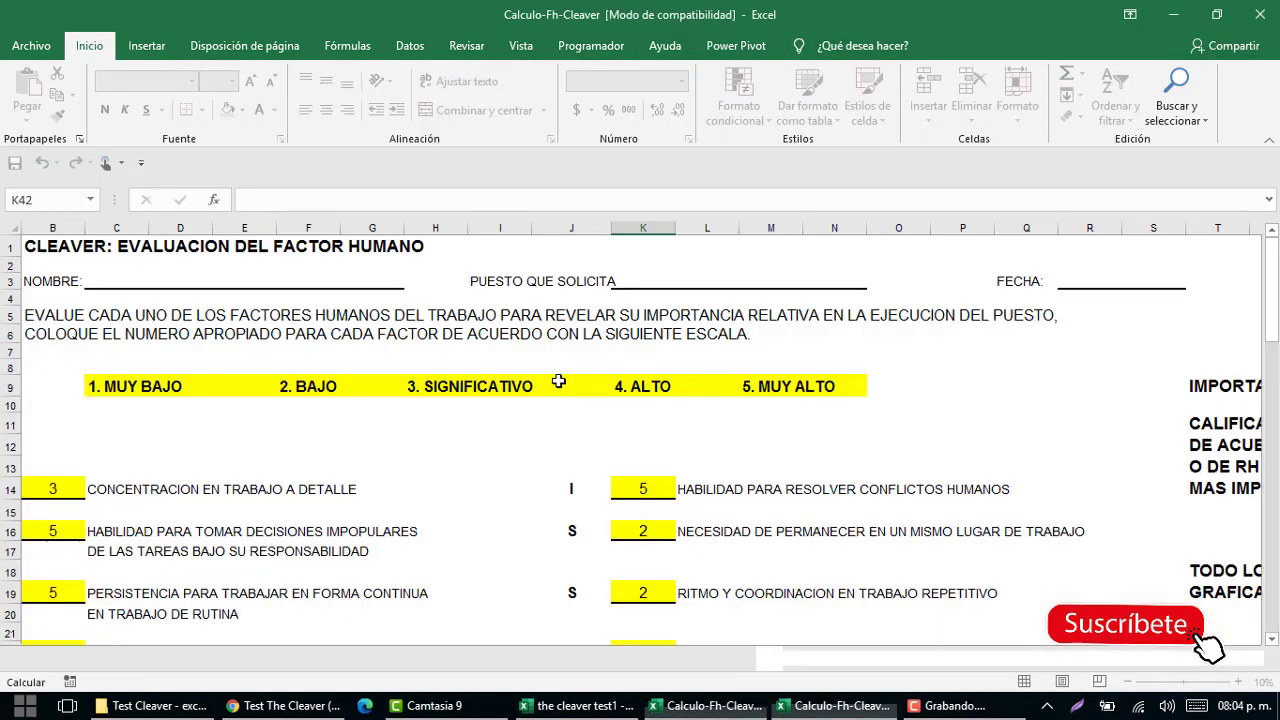
{"action": "left_click", "coordinate": [153, 386]}
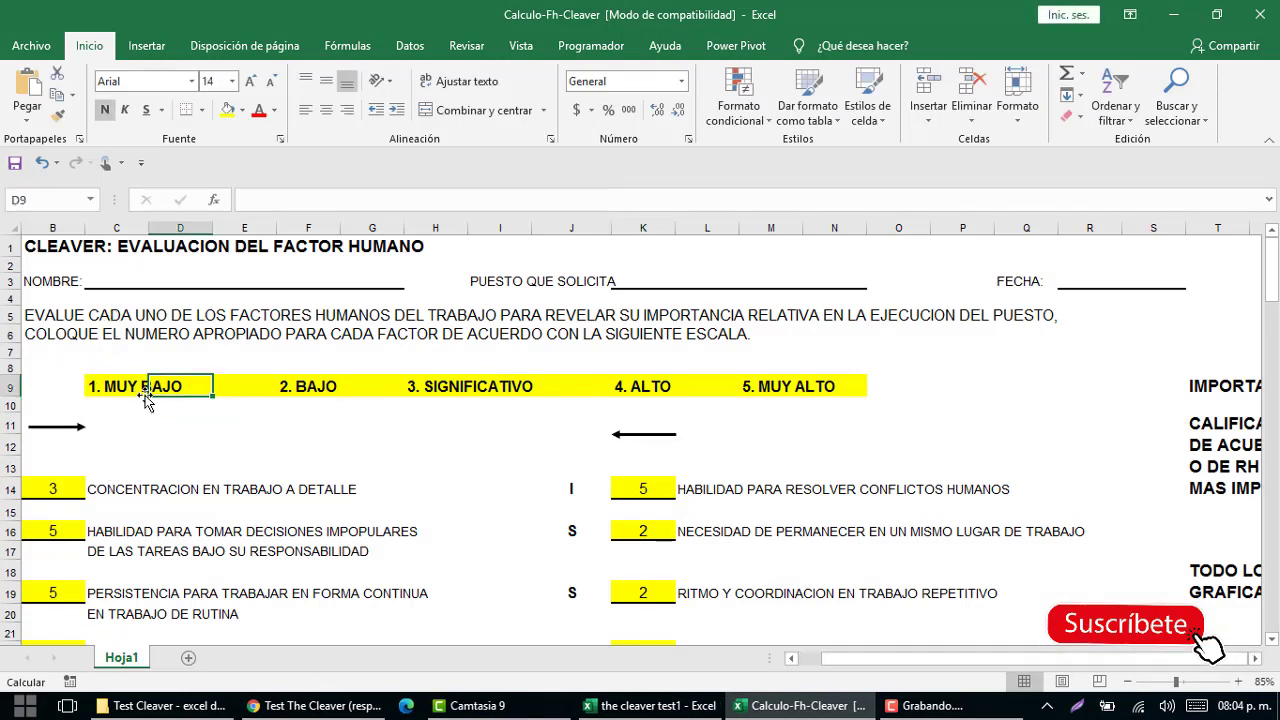
{"action": "left_click", "coordinate": [100, 386]}
{"action": "left_click", "coordinate": [306, 392]}
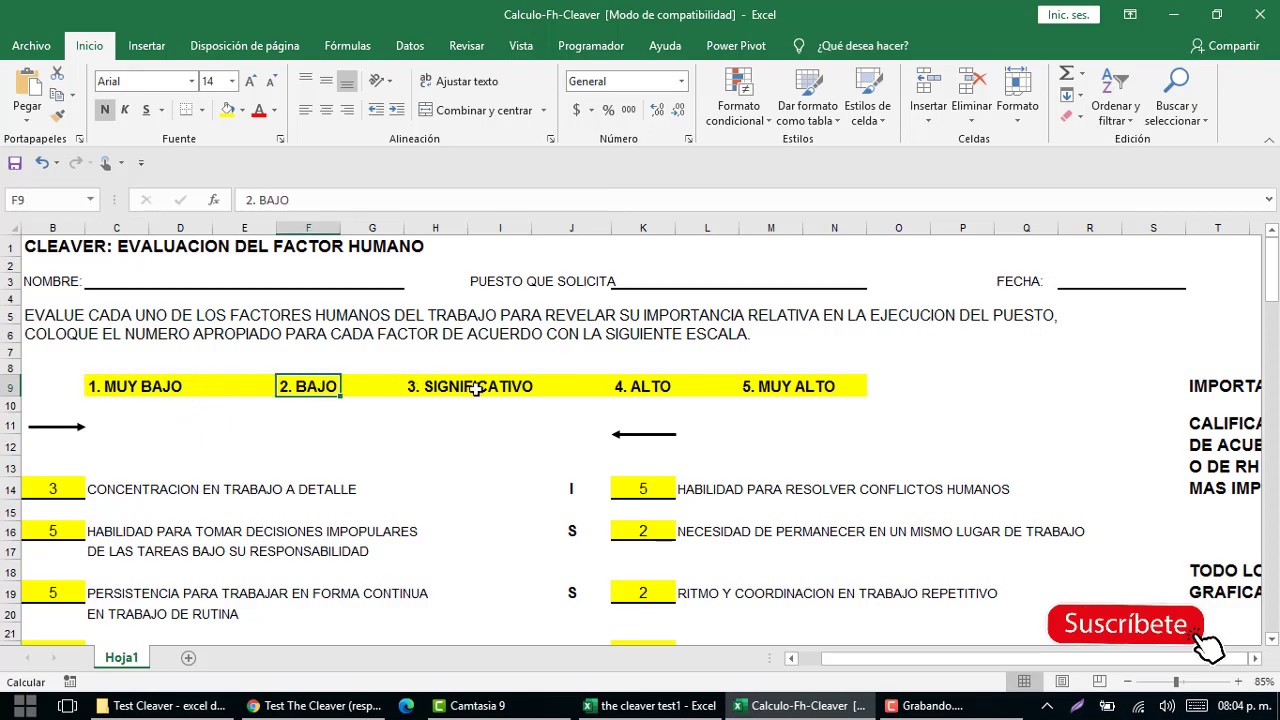
{"action": "left_click", "coordinate": [476, 390]}
{"action": "left_click", "coordinate": [660, 388]}
{"action": "left_click", "coordinate": [787, 372]}
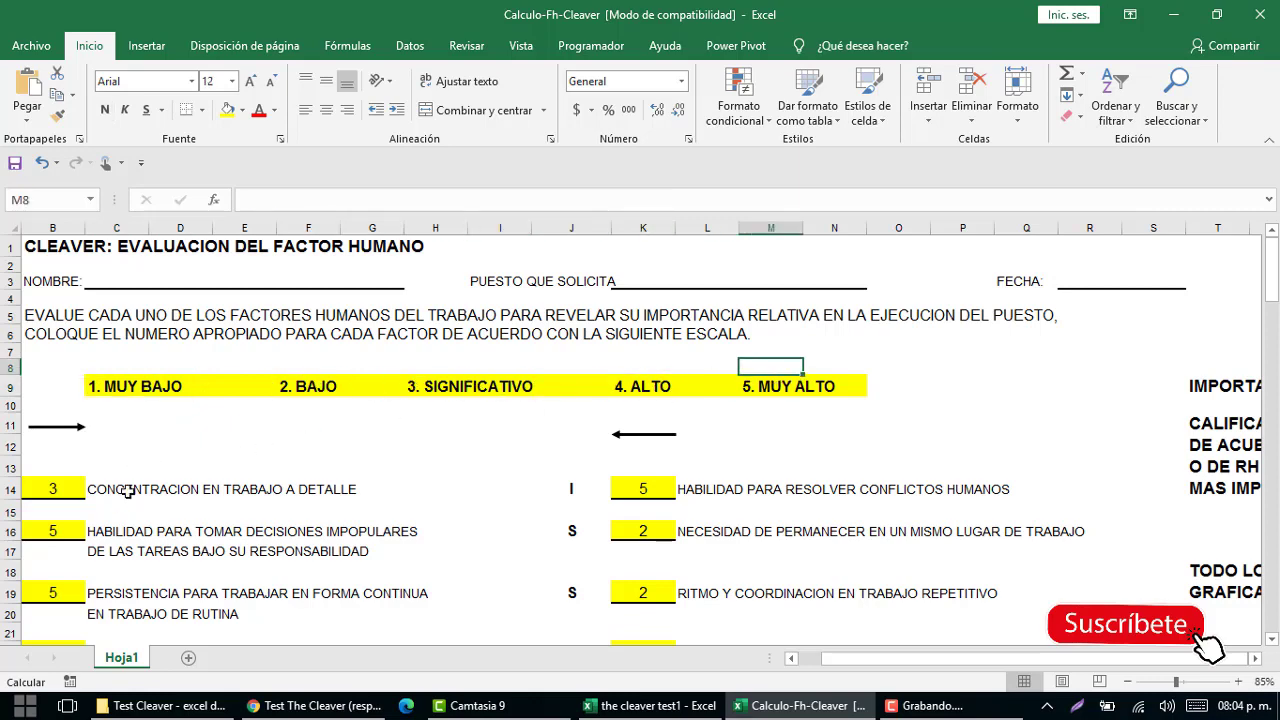
Step: Change the CONCENTRACION EN TRABAJO A DETALLE rating in B14 from 3 to 4
{"action": "left_click", "coordinate": [57, 490]}
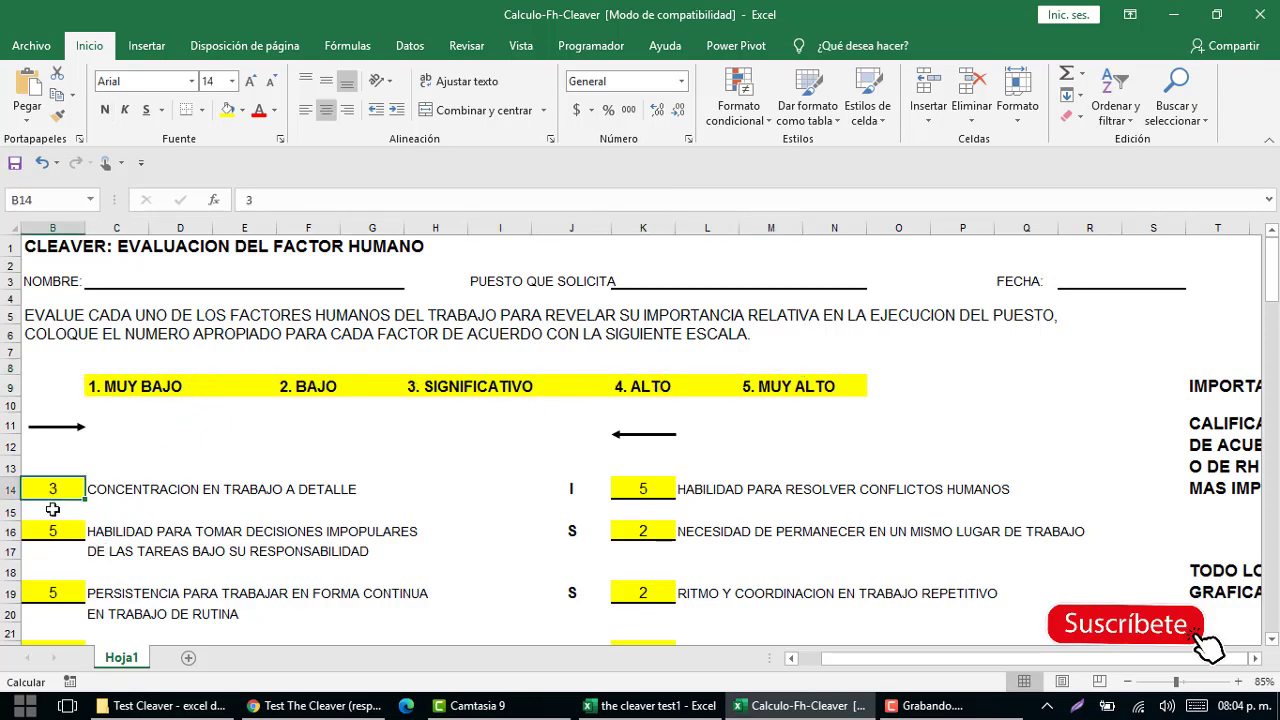
{"action": "scroll", "coordinate": [63, 523], "scroll_direction": "down", "scroll_amount": 2}
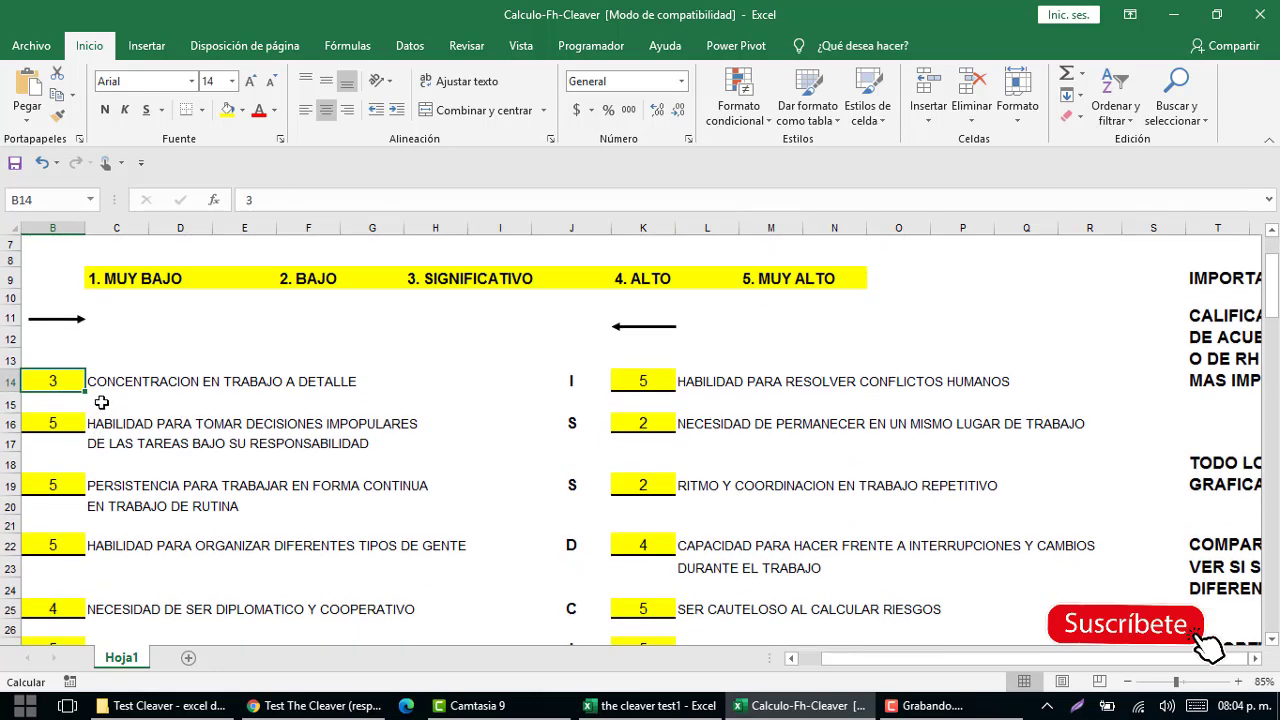
{"action": "scroll", "coordinate": [105, 400], "scroll_direction": "down", "scroll_amount": 1}
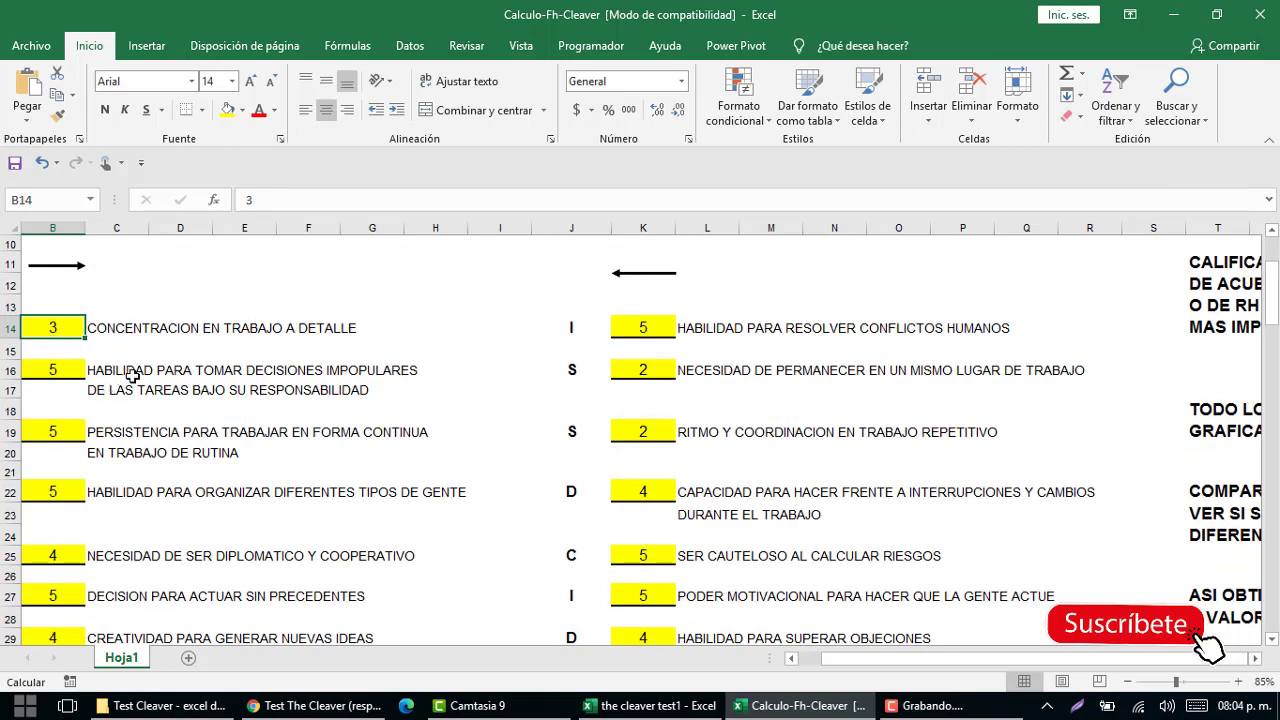
{"action": "type", "text": "4"}
{"action": "key", "text": "Return"}
{"action": "scroll", "coordinate": [506, 284], "scroll_direction": "up", "scroll_amount": 1}
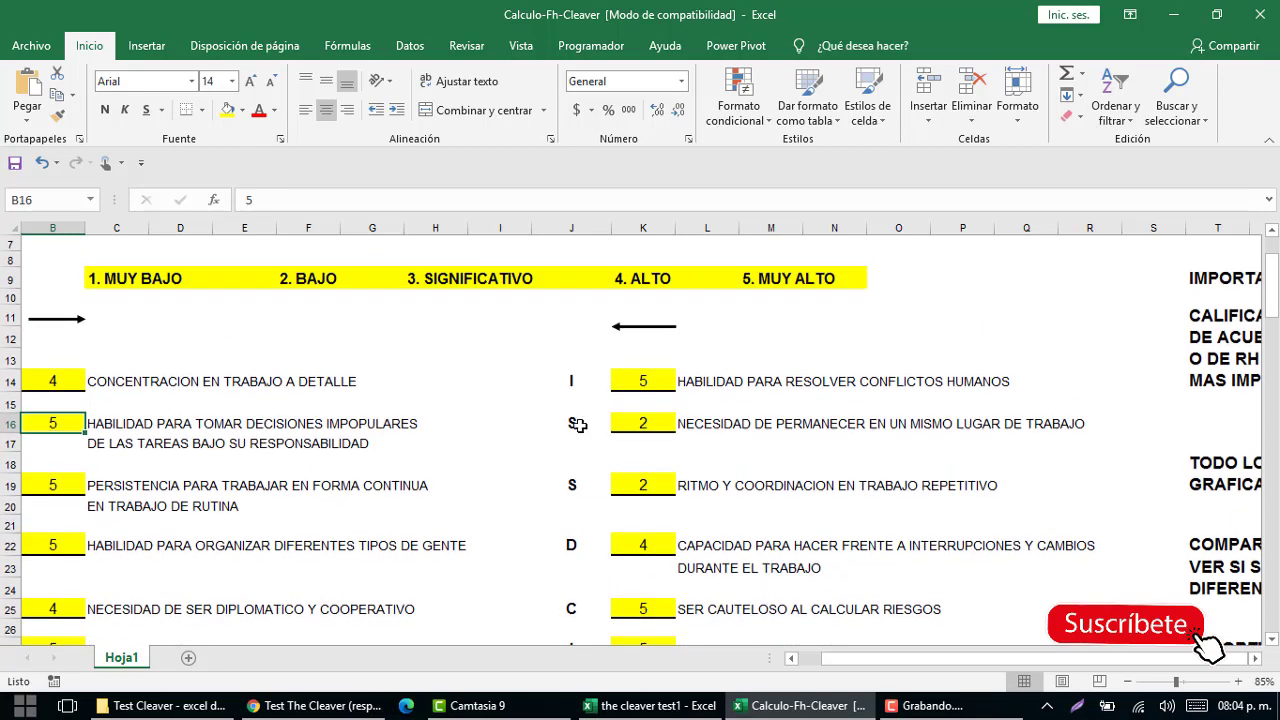
{"action": "left_click", "coordinate": [632, 275]}
Step: Scroll down to select the FACTOR HUMANO chart with its D, I, S, C scores, then return to cleaver test1
{"action": "left_click", "coordinate": [50, 428]}
{"action": "scroll", "coordinate": [71, 499], "scroll_direction": "down", "scroll_amount": 2}
{"action": "scroll", "coordinate": [71, 499], "scroll_direction": "down", "scroll_amount": 1}
{"action": "scroll", "coordinate": [75, 505], "scroll_direction": "down", "scroll_amount": 2}
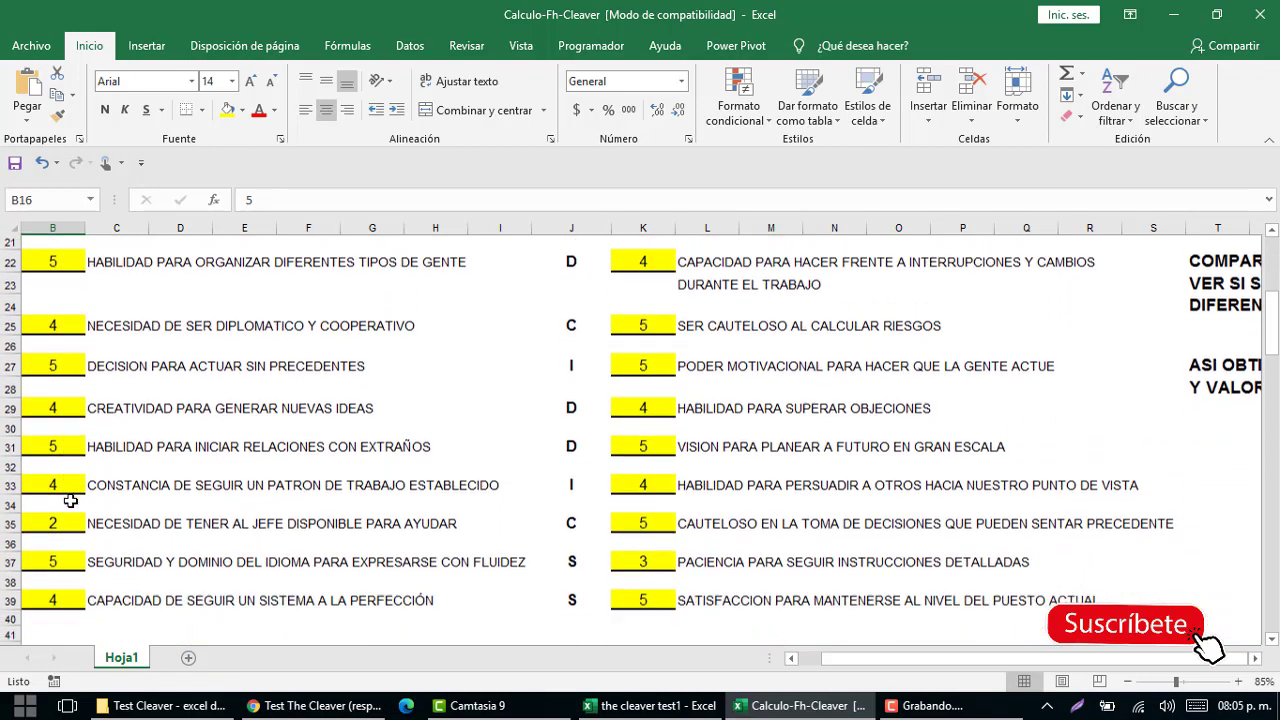
{"action": "scroll", "coordinate": [90, 514], "scroll_direction": "down", "scroll_amount": 2}
{"action": "scroll", "coordinate": [95, 516], "scroll_direction": "down", "scroll_amount": 2}
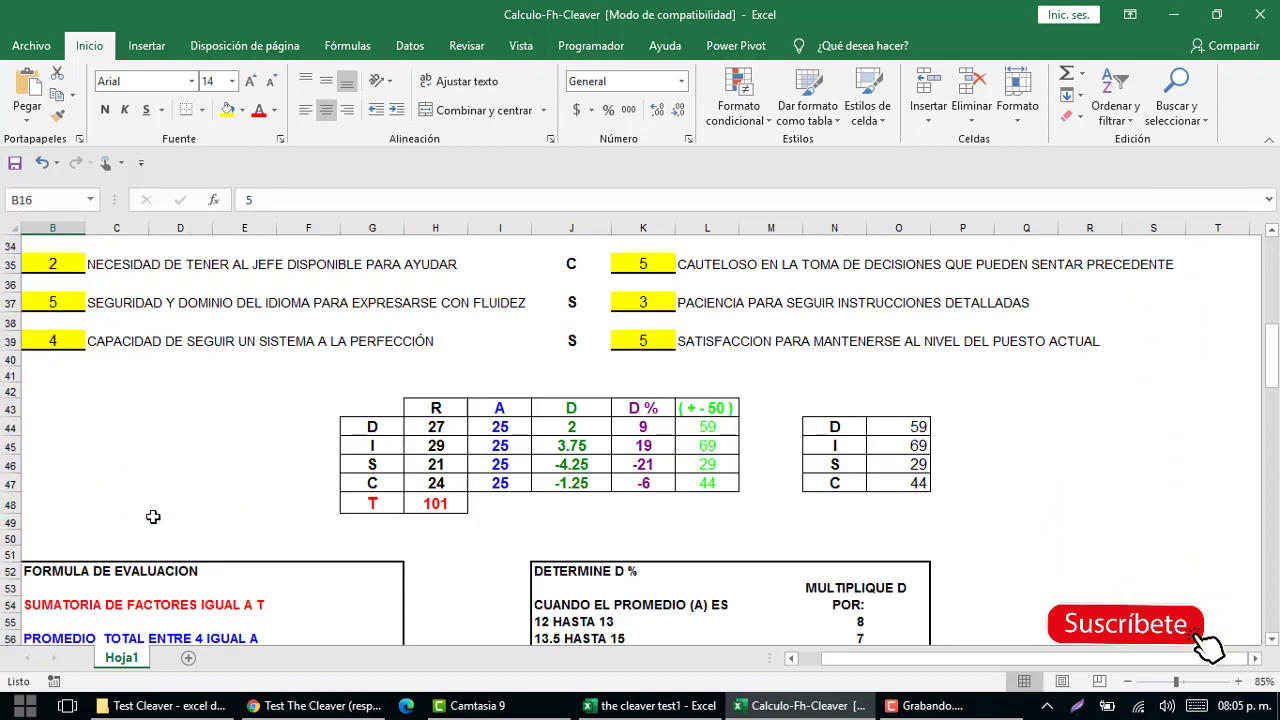
{"action": "scroll", "coordinate": [434, 500], "scroll_direction": "down", "scroll_amount": 3}
{"action": "scroll", "coordinate": [434, 493], "scroll_direction": "down", "scroll_amount": 1}
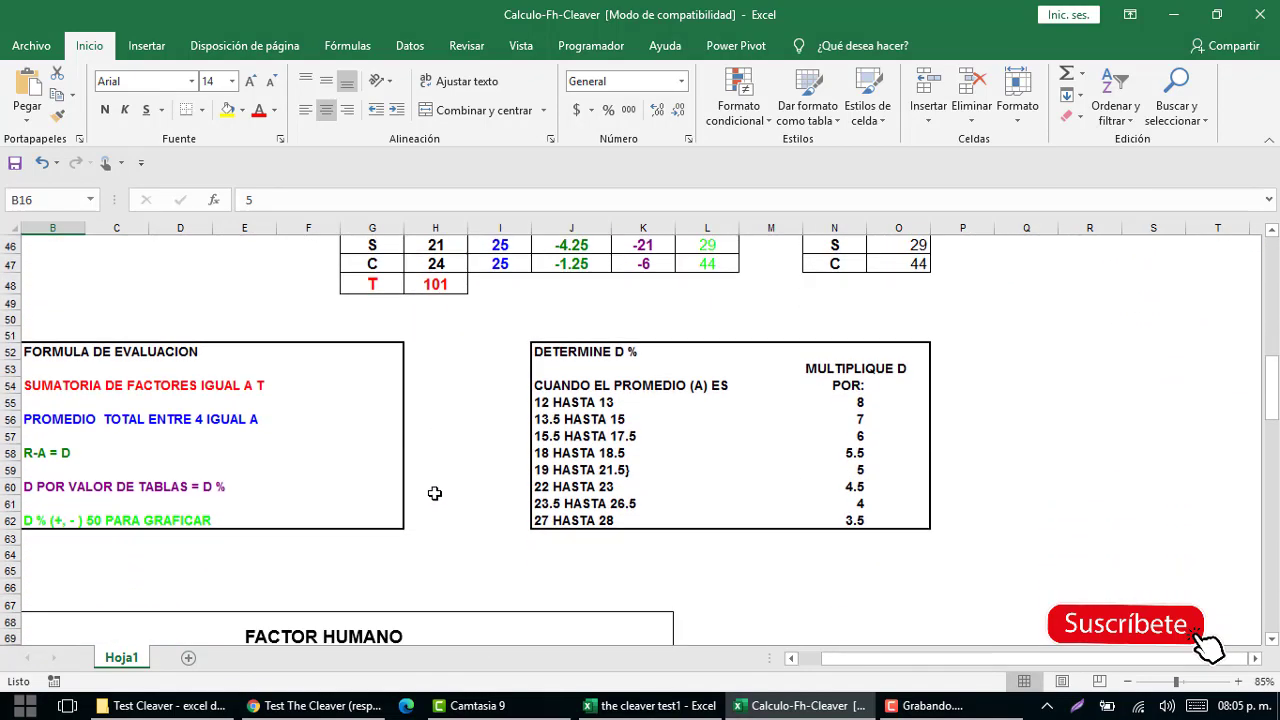
{"action": "scroll", "coordinate": [434, 495], "scroll_direction": "down", "scroll_amount": 2}
{"action": "scroll", "coordinate": [435, 500], "scroll_direction": "down", "scroll_amount": 4}
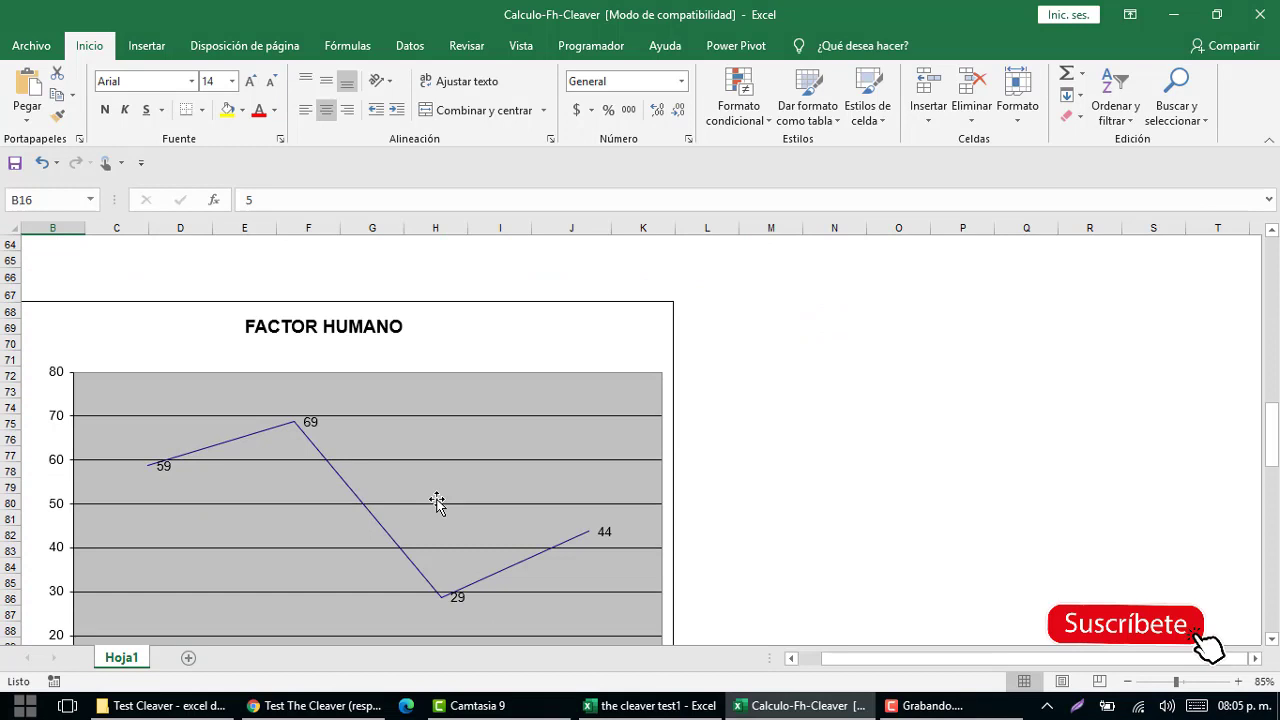
{"action": "scroll", "coordinate": [437, 502], "scroll_direction": "down", "scroll_amount": 1}
{"action": "scroll", "coordinate": [430, 503], "scroll_direction": "down", "scroll_amount": 1}
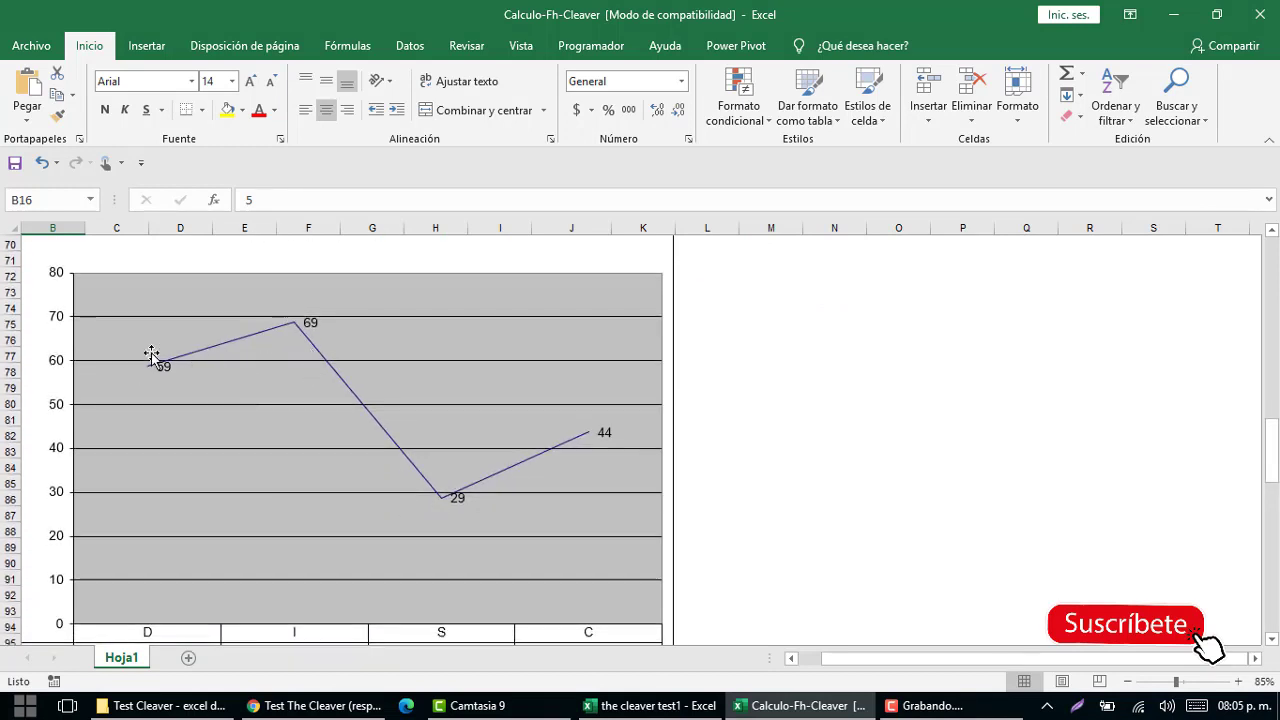
{"action": "left_click", "coordinate": [602, 260]}
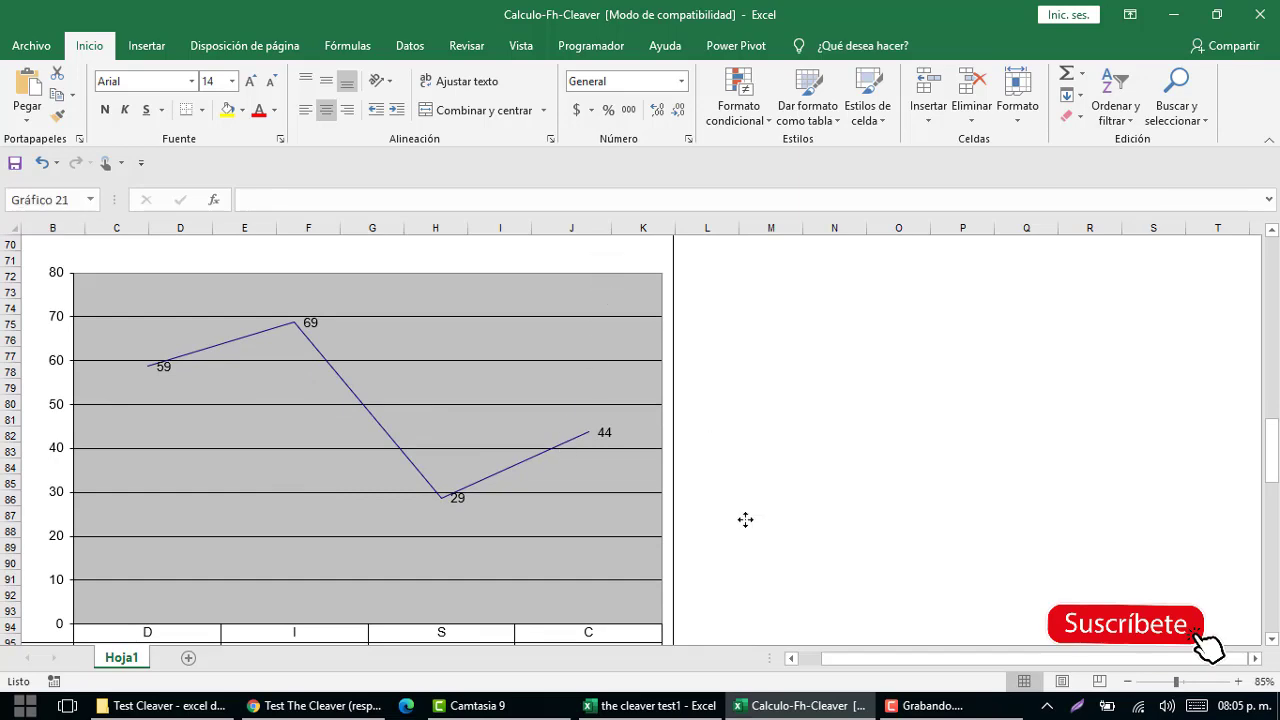
{"action": "left_click", "coordinate": [650, 705]}
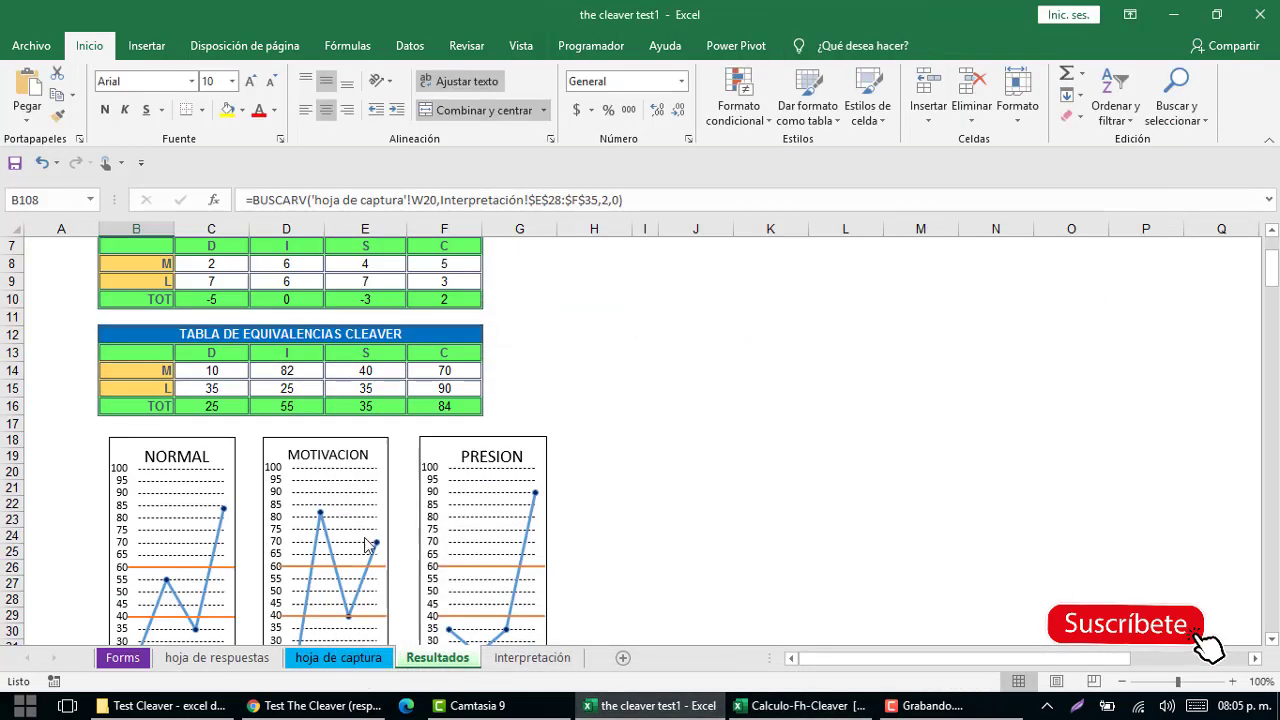
{"action": "scroll", "coordinate": [360, 540], "scroll_direction": "down", "scroll_amount": 3}
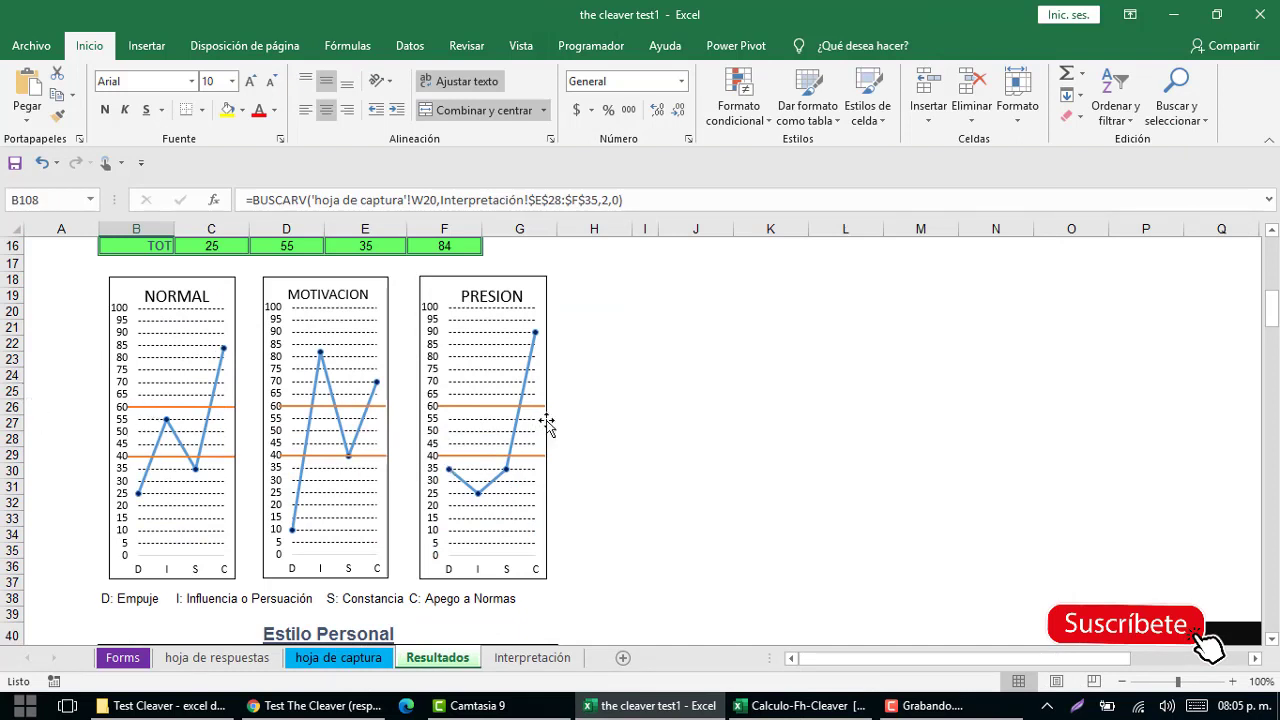
{"action": "left_click_drag", "start_coordinate": [589, 423], "coordinate": [786, 411]}
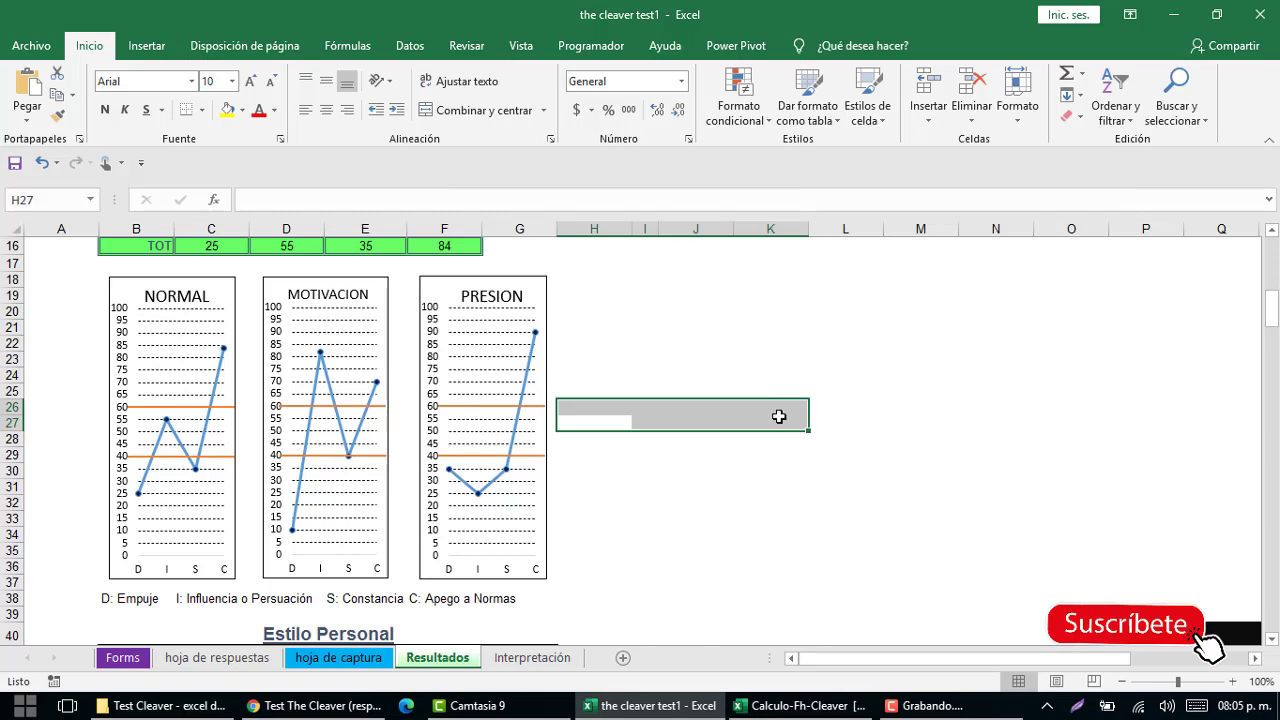
{"action": "left_click", "coordinate": [378, 708]}
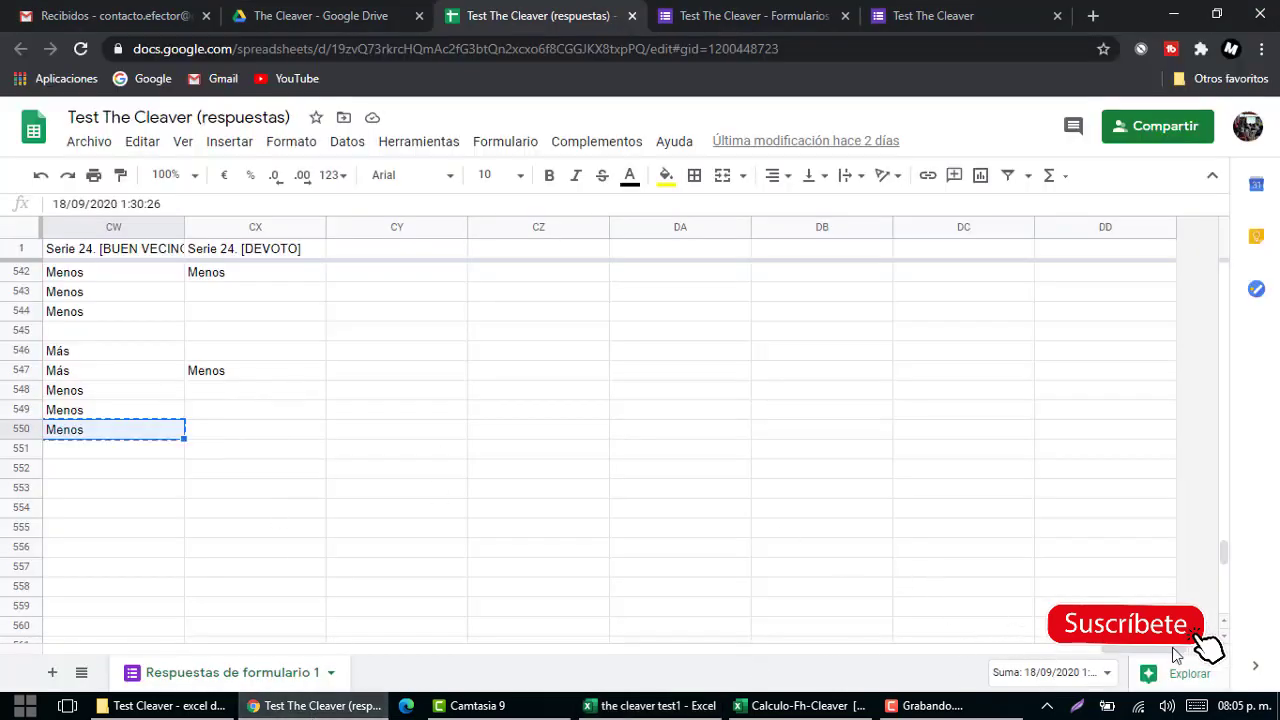
{"action": "left_click_drag", "start_coordinate": [1176, 650], "coordinate": [85, 650]}
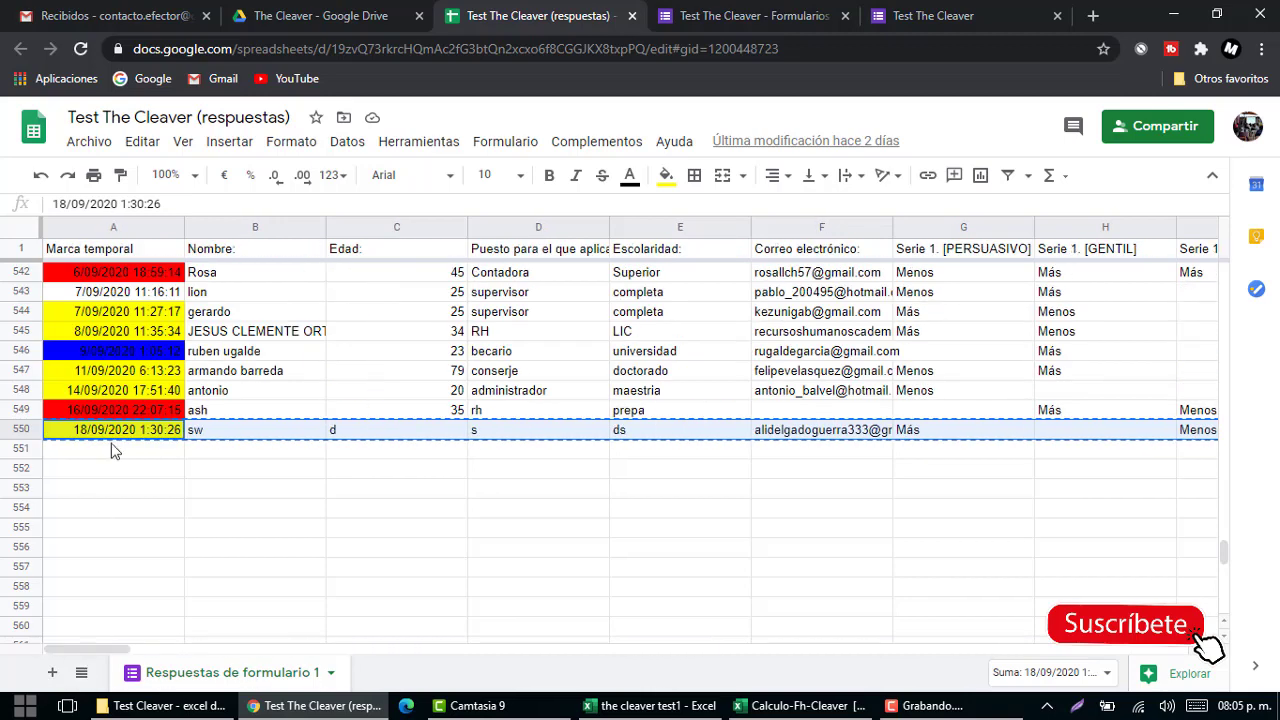
{"action": "left_click", "coordinate": [690, 706]}
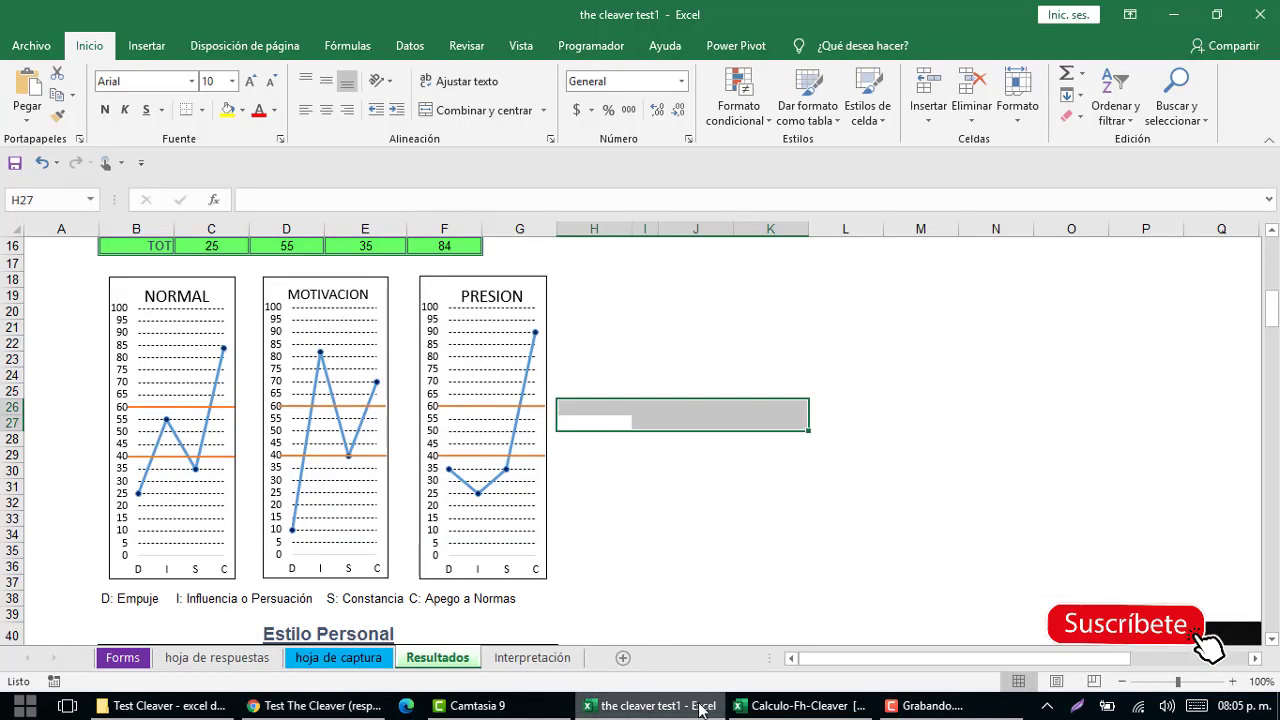
{"action": "left_click", "coordinate": [136, 660]}
{"action": "left_click", "coordinate": [106, 303]}
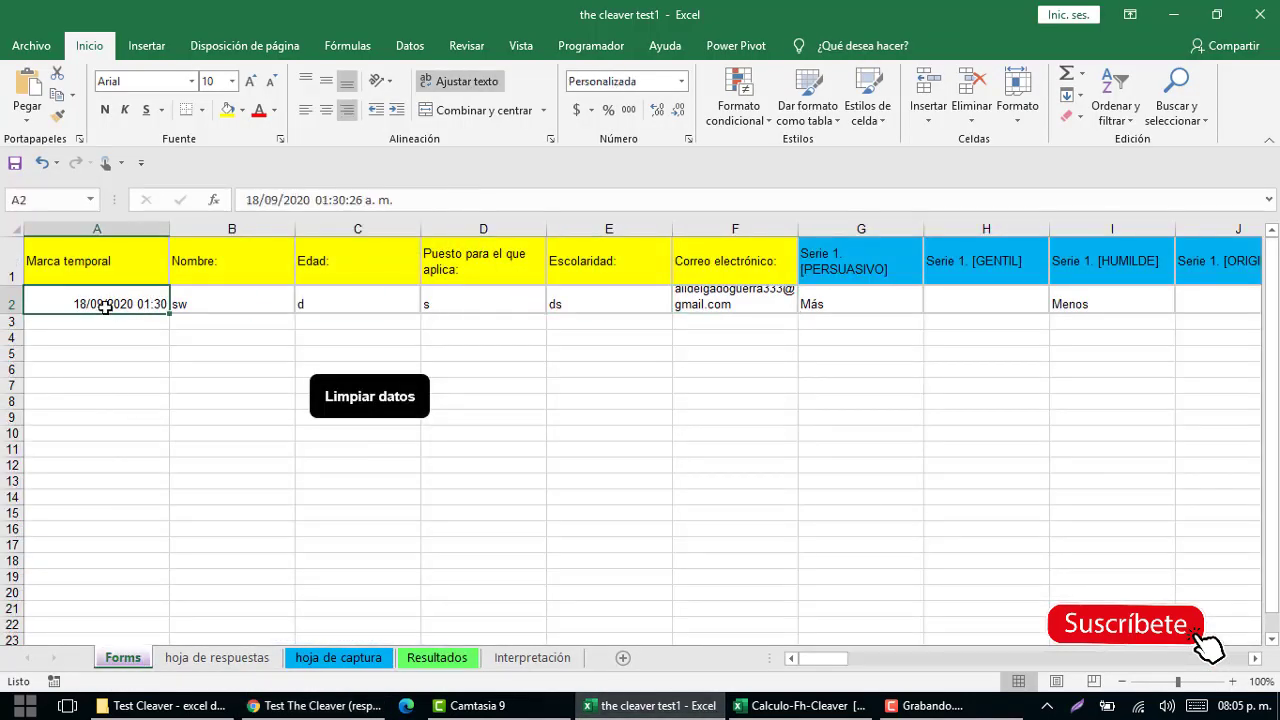
{"action": "left_click", "coordinate": [418, 659]}
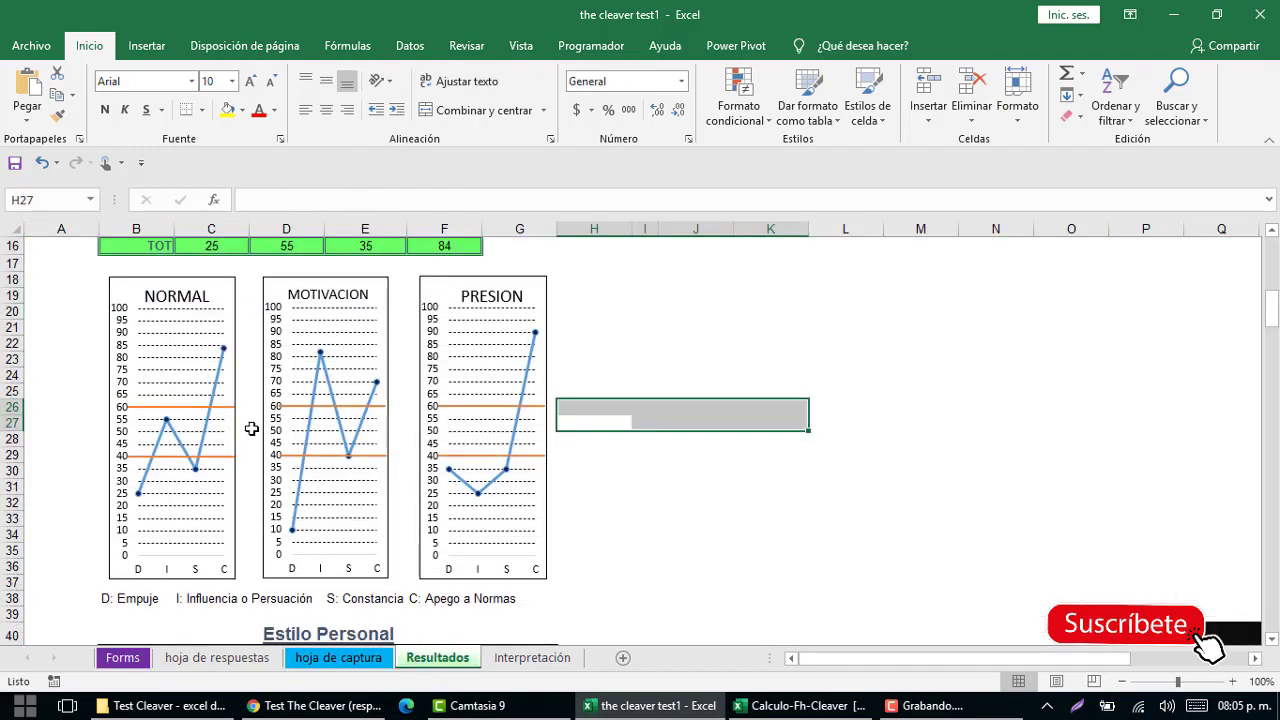
{"action": "scroll", "coordinate": [257, 459], "scroll_direction": "up", "scroll_amount": 4}
{"action": "scroll", "coordinate": [263, 464], "scroll_direction": "down", "scroll_amount": 11}
{"action": "scroll", "coordinate": [265, 464], "scroll_direction": "down", "scroll_amount": 1}
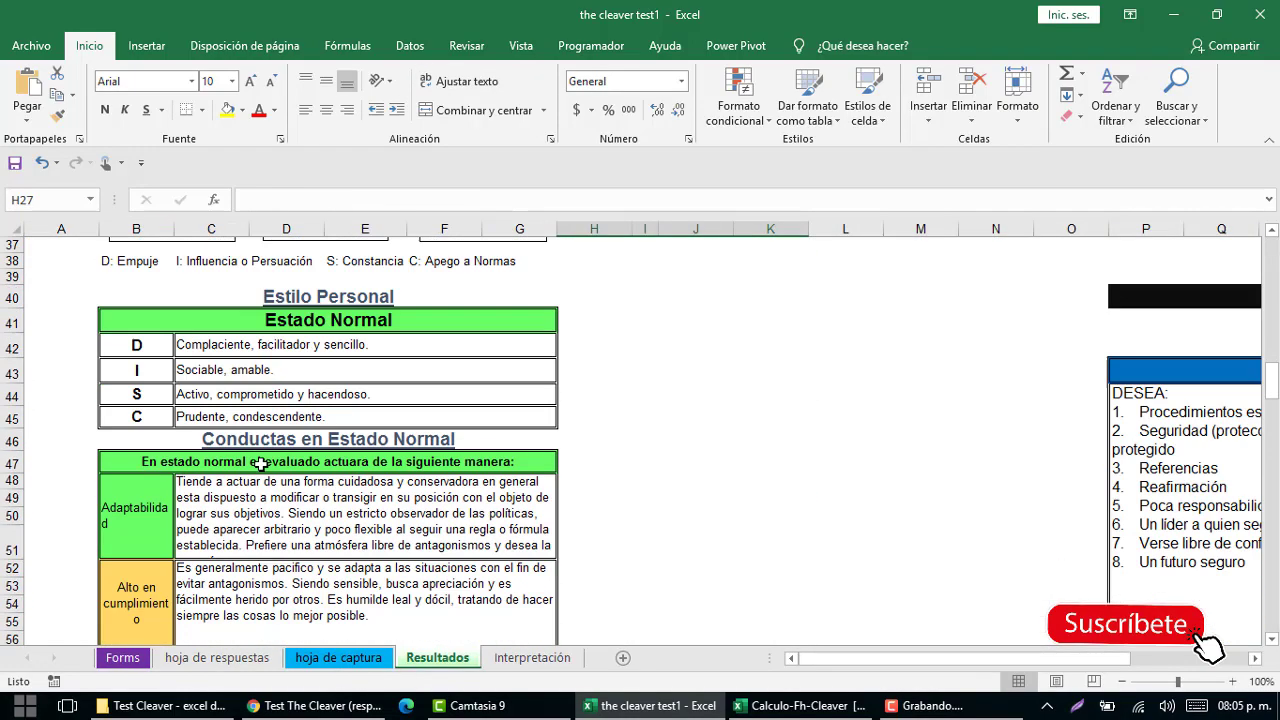
{"action": "scroll", "coordinate": [268, 464], "scroll_direction": "down", "scroll_amount": 1}
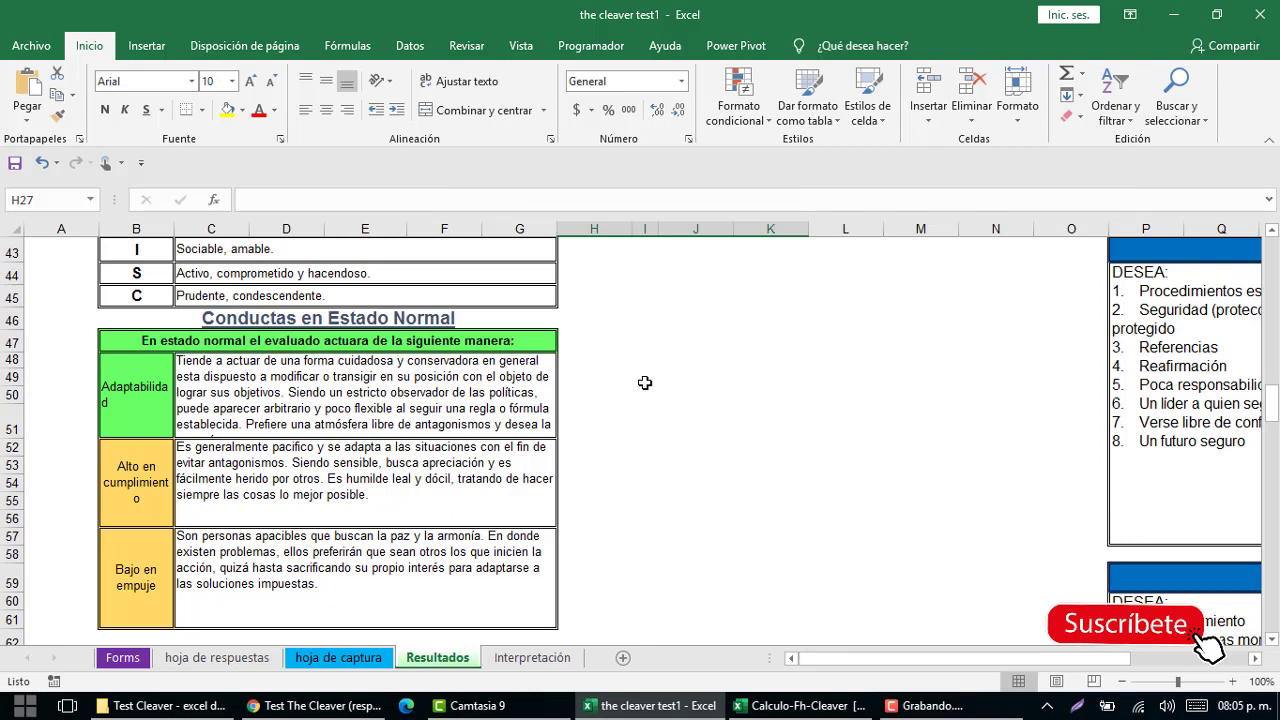